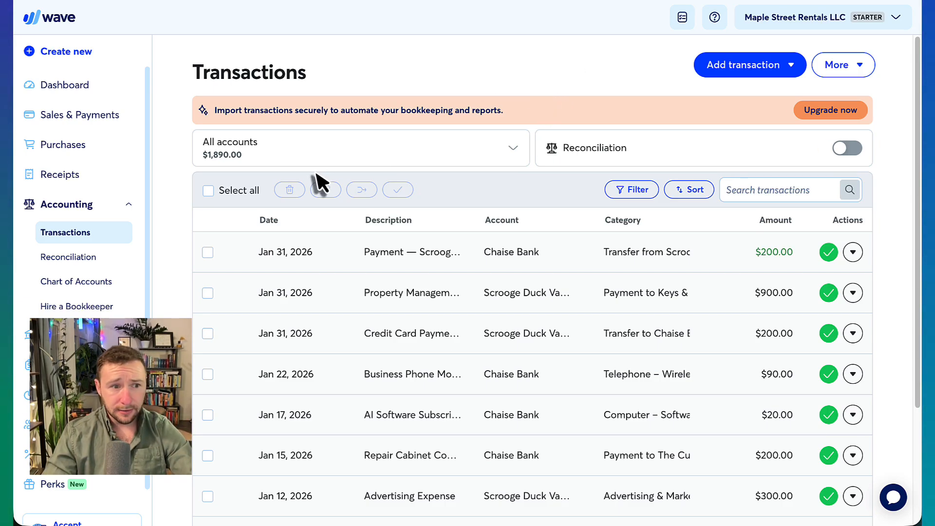
{"action": "left_click", "coordinate": [90, 266]}
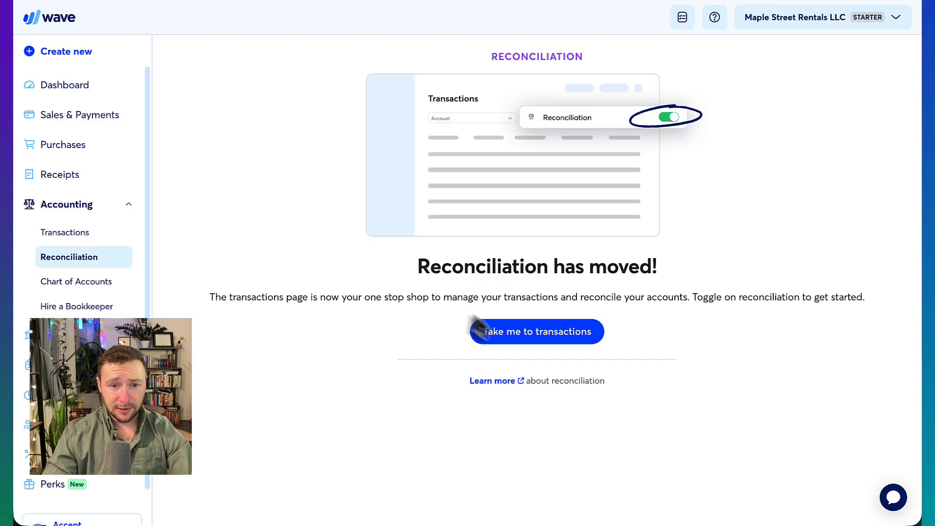
{"action": "left_click", "coordinate": [562, 340]}
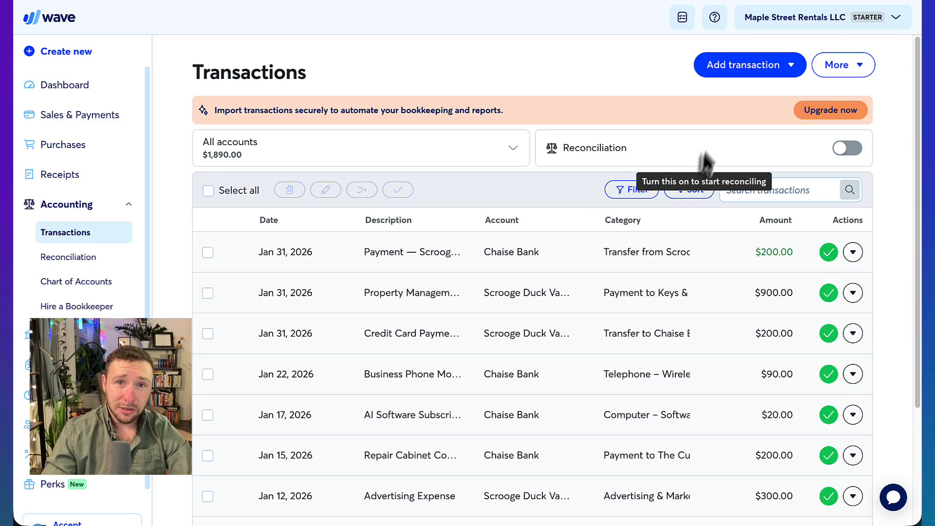
Turn on the Reconciliation toggle and get past the two introductory tips.
{"action": "left_click", "coordinate": [847, 149]}
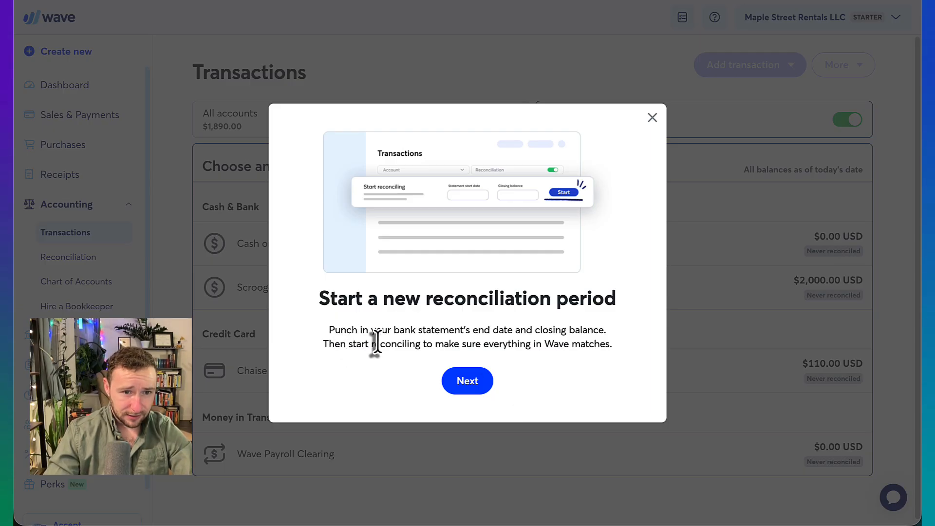
{"action": "left_click", "coordinate": [479, 385]}
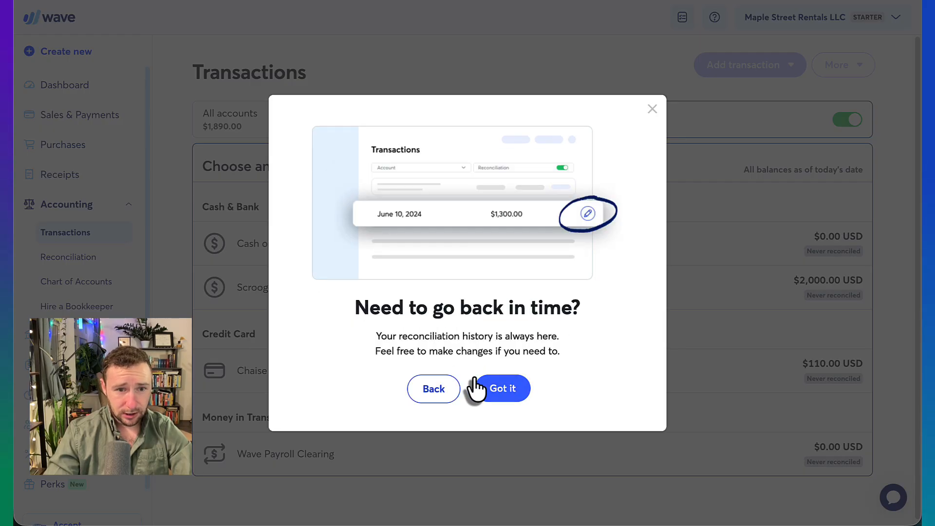
{"action": "left_click", "coordinate": [499, 398]}
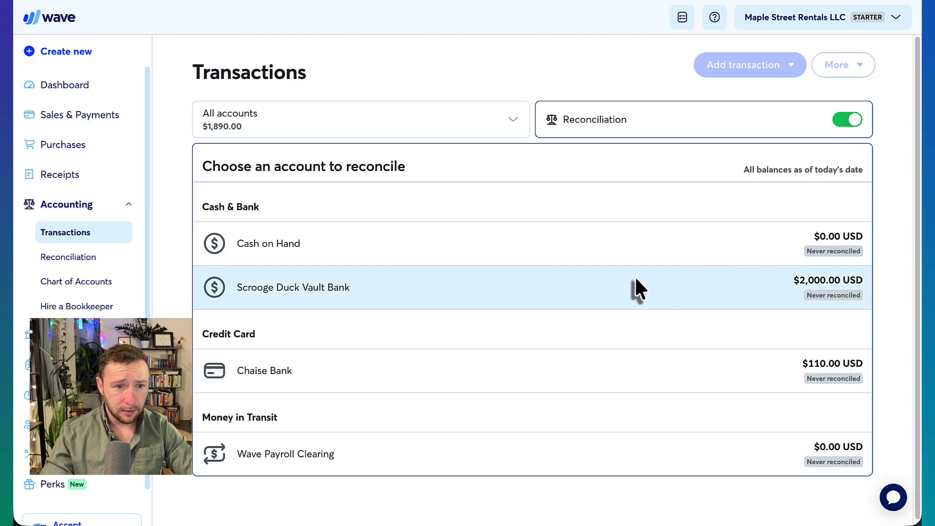
Select Scrooge Duck Vault Bank and check the statement period on the bank statement.
{"action": "left_click", "coordinate": [635, 282]}
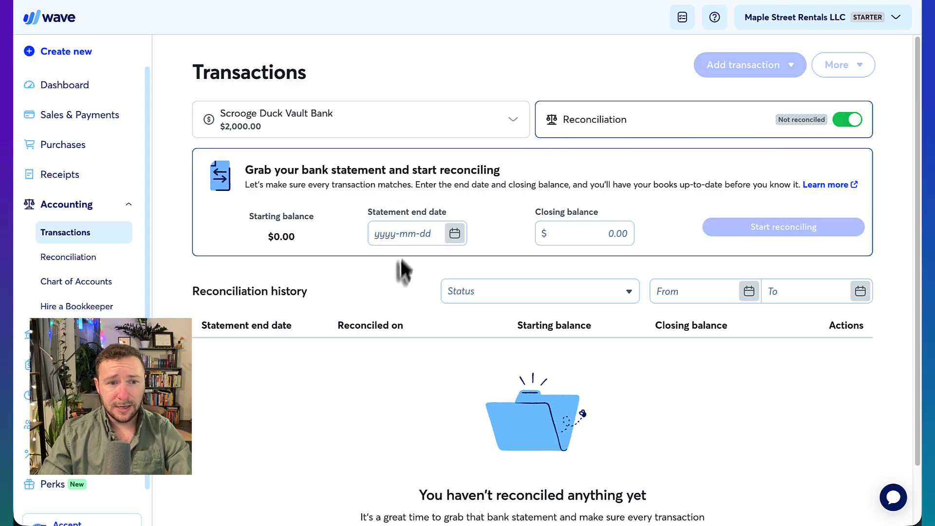
{"action": "left_click", "coordinate": [385, 234]}
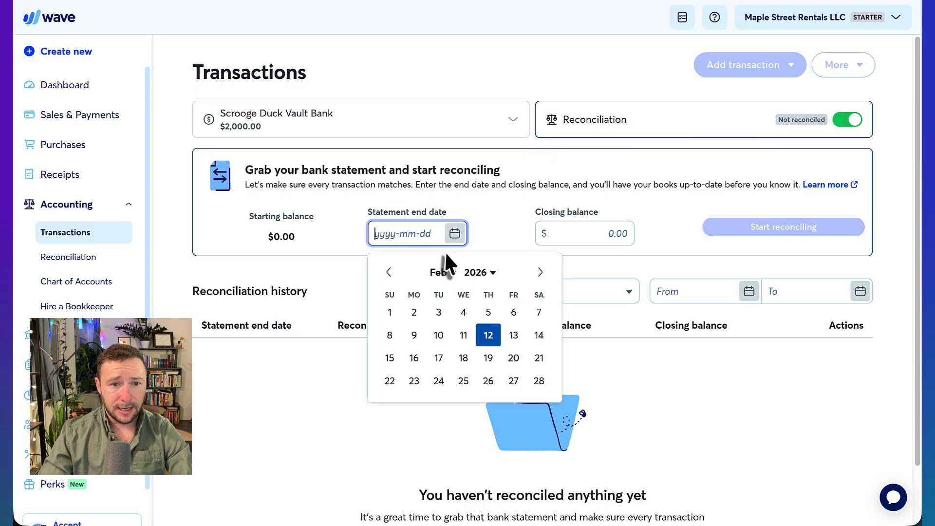
{"action": "left_click", "coordinate": [449, 273]}
{"action": "key", "text": "Escape"}
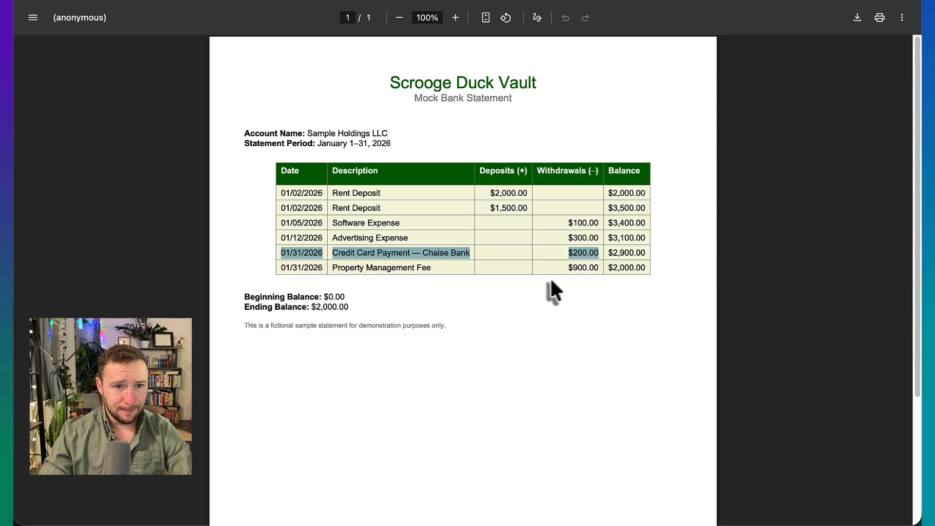
{"action": "left_click", "coordinate": [371, 147]}
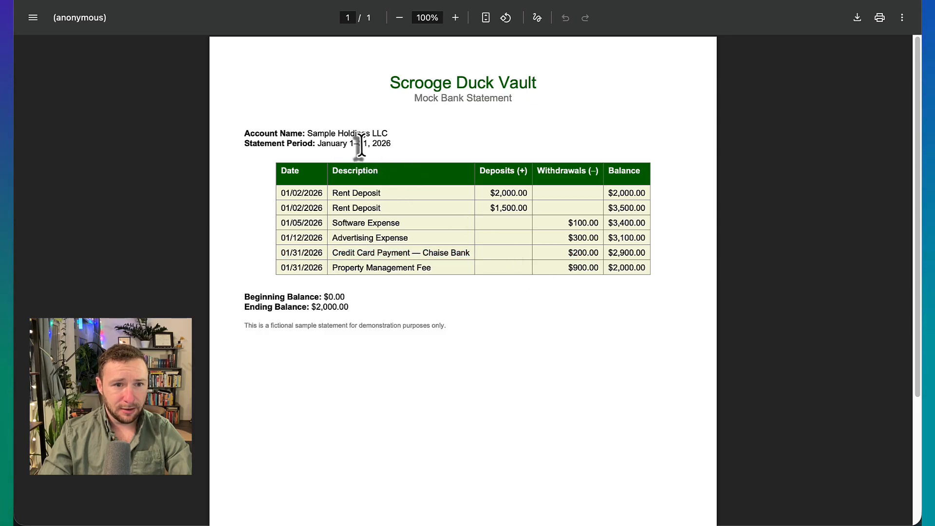
{"action": "left_click_drag", "start_coordinate": [361, 146], "coordinate": [426, 148]}
{"action": "left_click", "coordinate": [426, 148]}
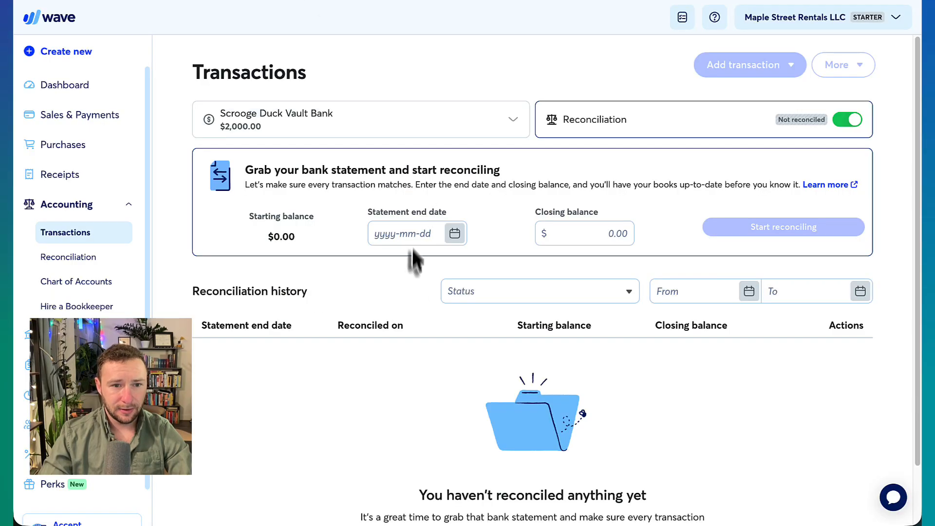
Set the statement end date to Jan 31, 2026, and find the $2,000.00 ending balance to enter.
{"action": "left_click", "coordinate": [408, 233]}
{"action": "left_click", "coordinate": [443, 276]}
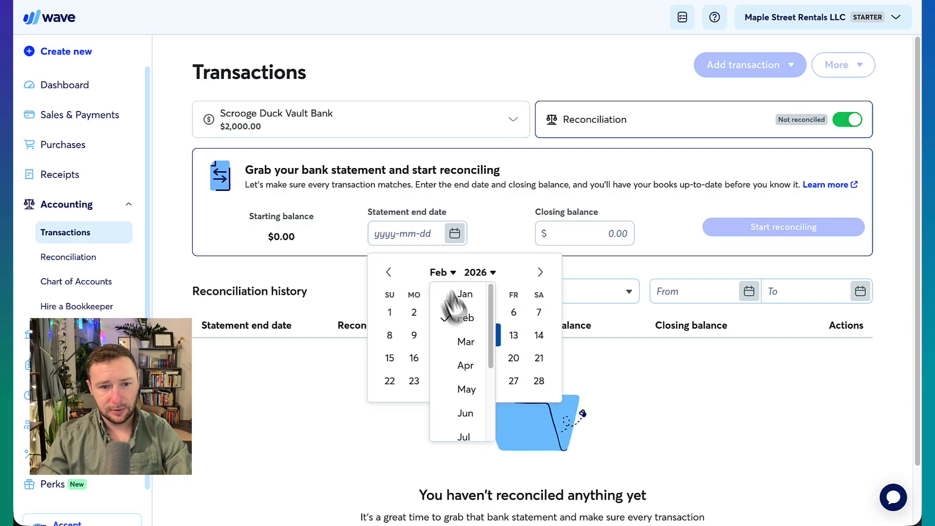
{"action": "left_click", "coordinate": [459, 306]}
{"action": "left_click", "coordinate": [539, 404]}
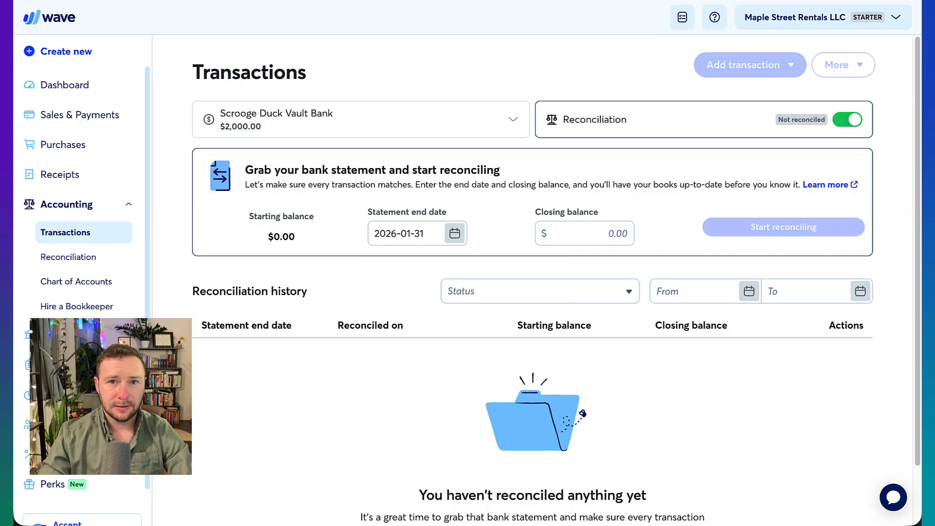
{"action": "key", "text": "ctrl+Tab"}
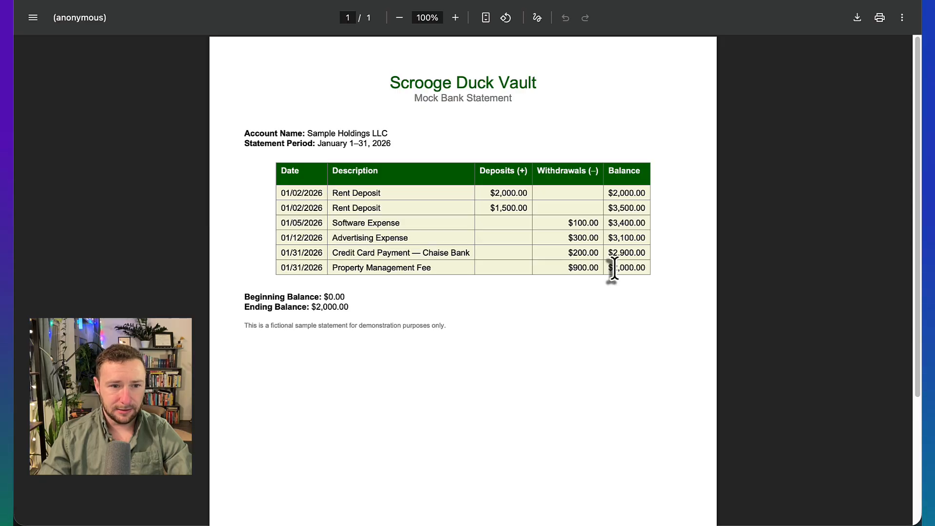
{"action": "left_click_drag", "start_coordinate": [238, 307], "coordinate": [397, 312]}
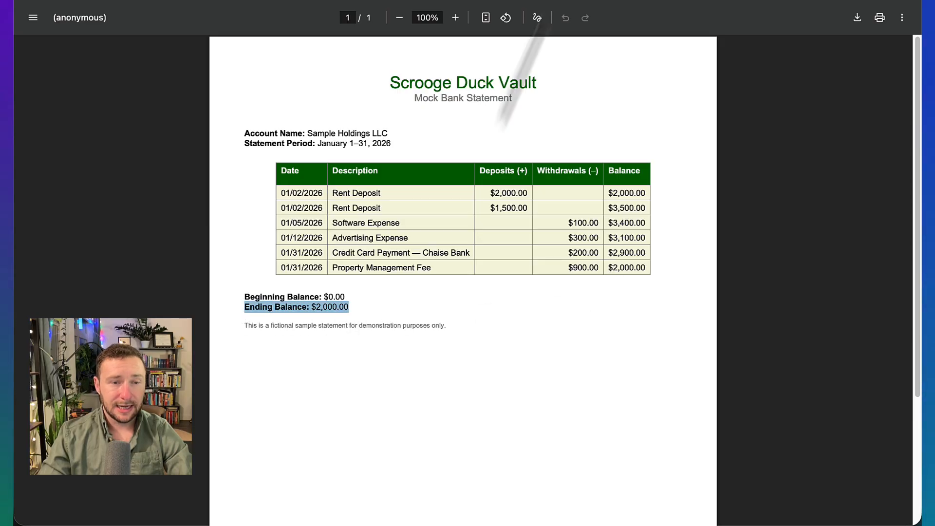
{"action": "key", "text": "ctrl+shift+Tab"}
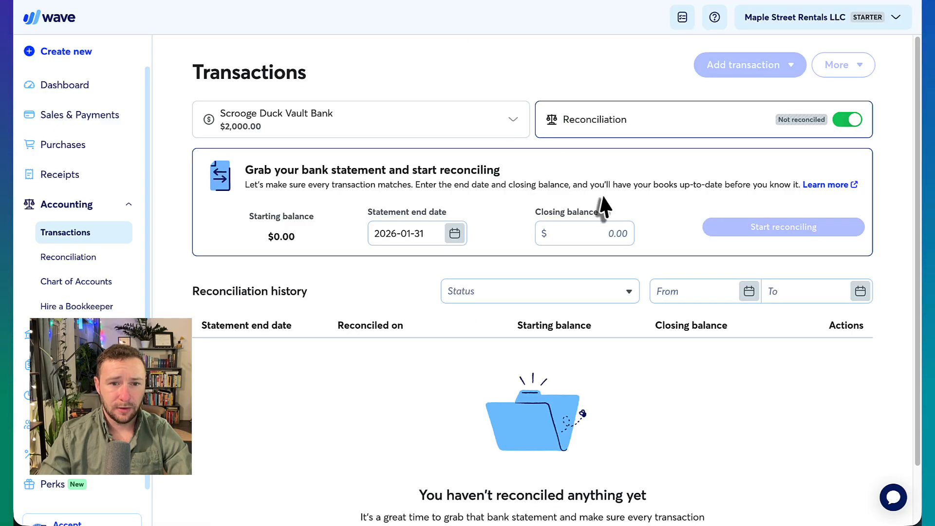
{"action": "left_click", "coordinate": [606, 233]}
Enter a 2000 closing balance, start reconciling, and let Wave match all transactions automatically.
{"action": "type", "text": "2000"}
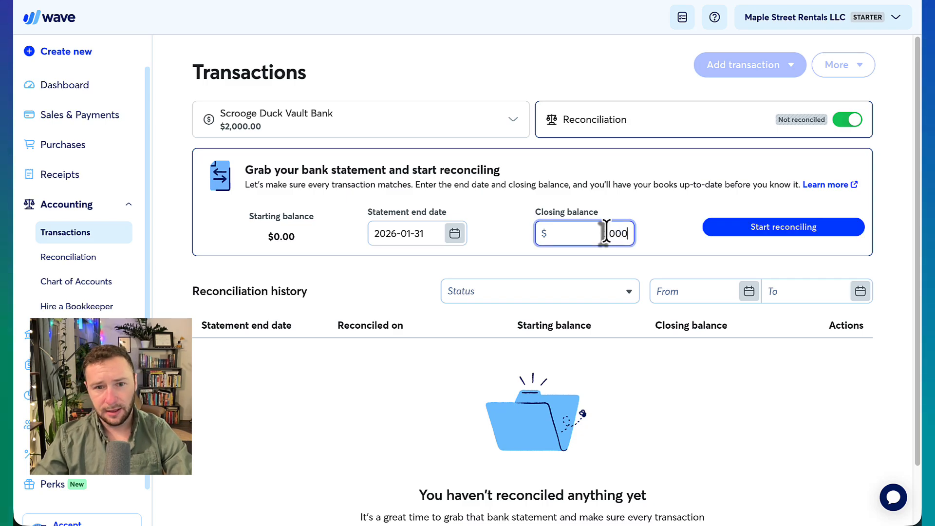
{"action": "left_click", "coordinate": [778, 226]}
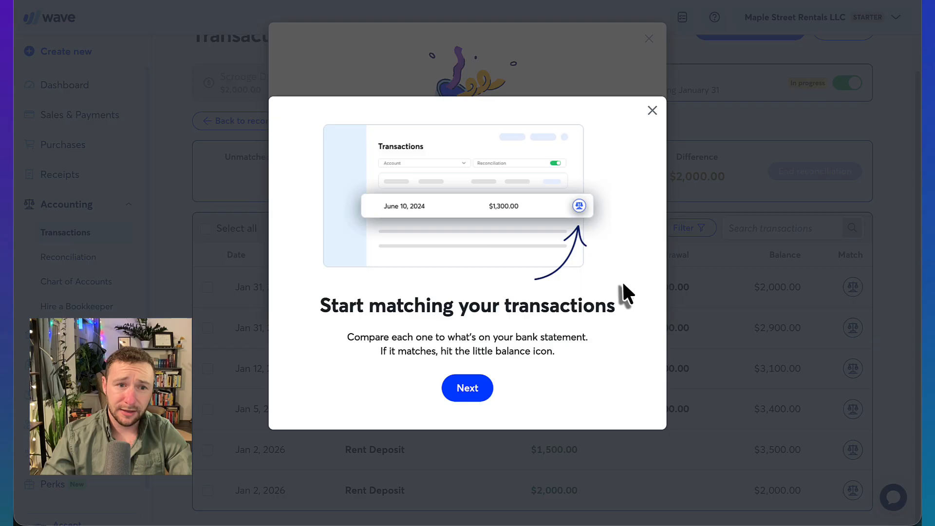
{"action": "left_click", "coordinate": [475, 390]}
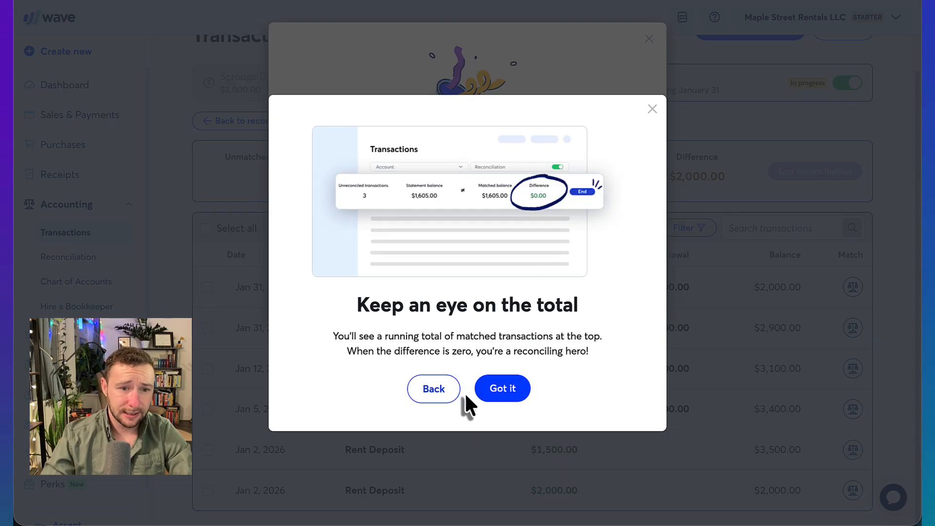
{"action": "left_click", "coordinate": [500, 391]}
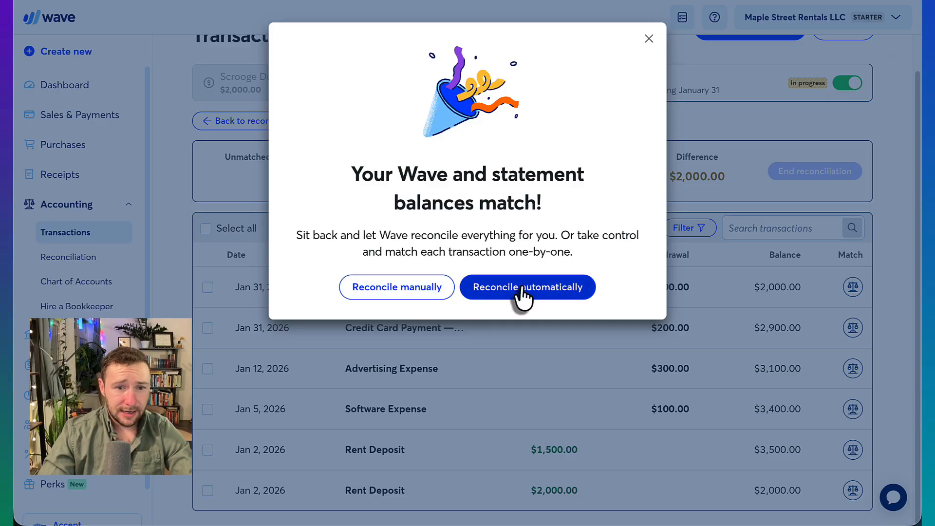
{"action": "left_click", "coordinate": [536, 289]}
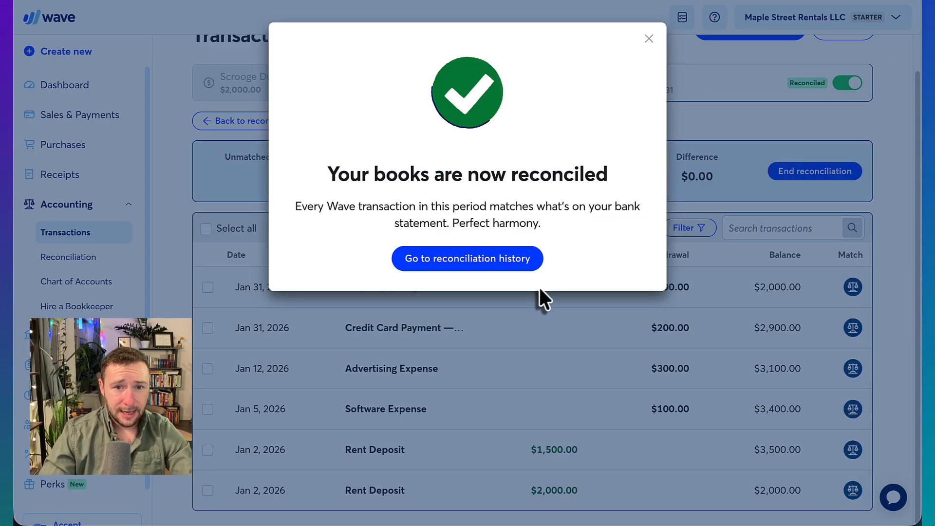
{"action": "left_click", "coordinate": [649, 39]}
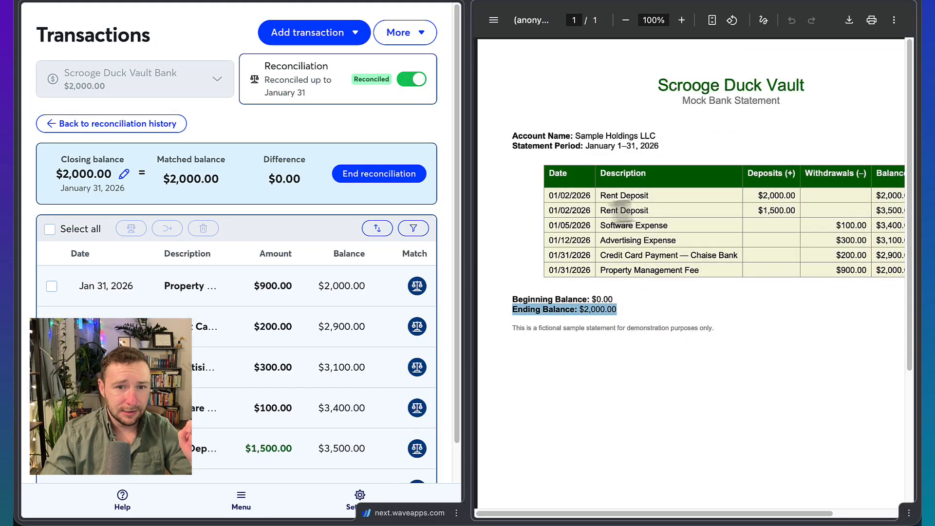
{"action": "scroll", "coordinate": [248, 306], "scroll_direction": "down", "scroll_amount": 2}
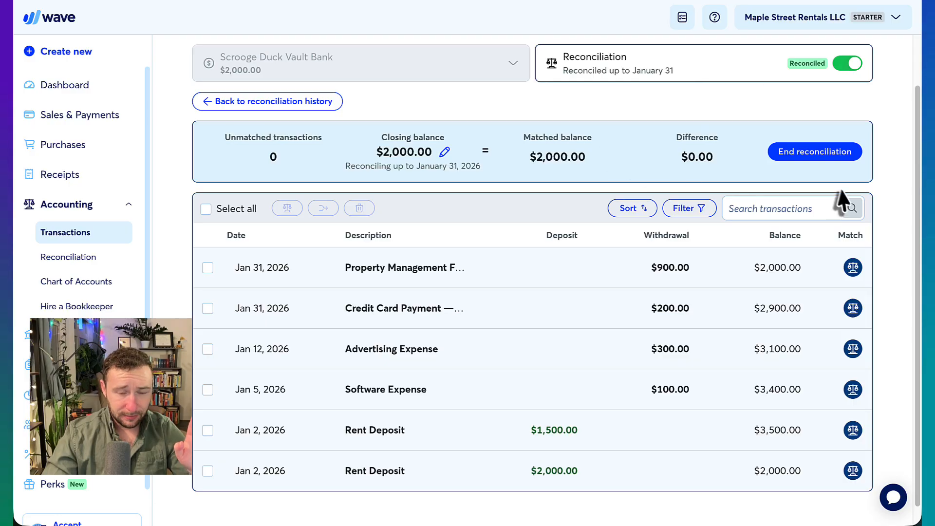
{"action": "left_click", "coordinate": [855, 273]}
{"action": "left_click", "coordinate": [541, 301]}
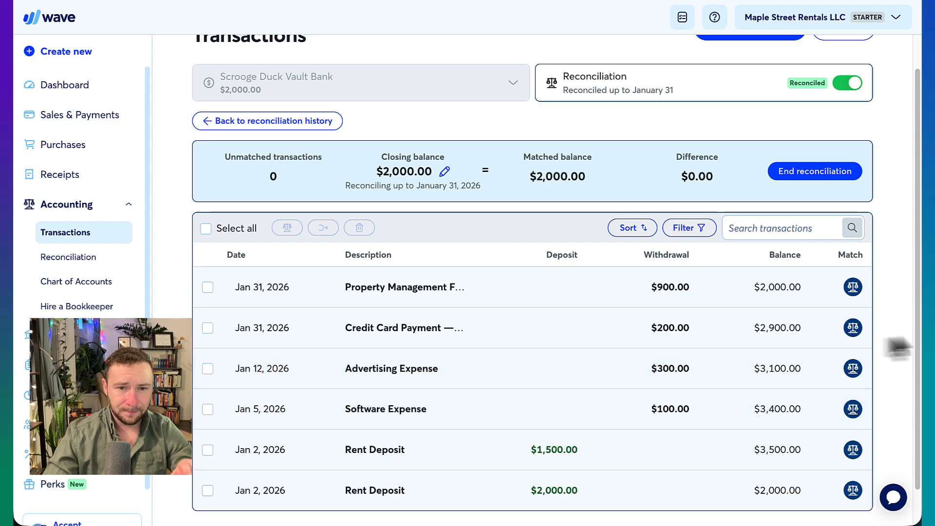
{"action": "scroll", "coordinate": [884, 334], "scroll_direction": "down", "scroll_amount": 1}
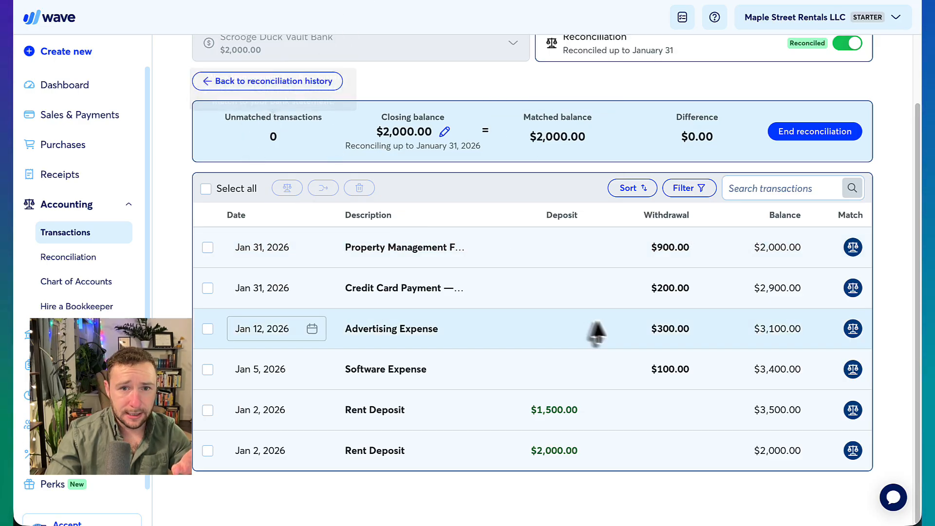
{"action": "scroll", "coordinate": [604, 326], "scroll_direction": "up", "scroll_amount": 2}
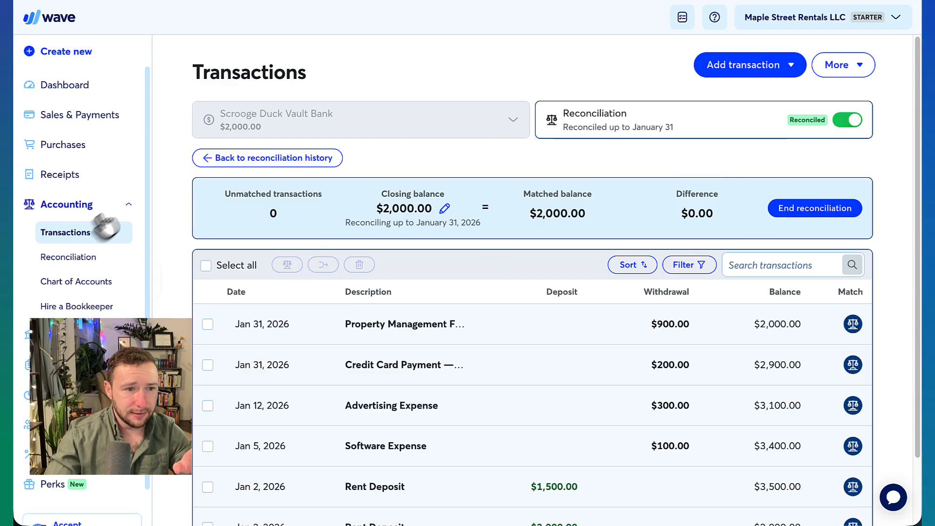
Delete the reconciled Jan 12 $300 Advertising Expense transaction, then return to Reconciliation.
{"action": "left_click", "coordinate": [57, 240]}
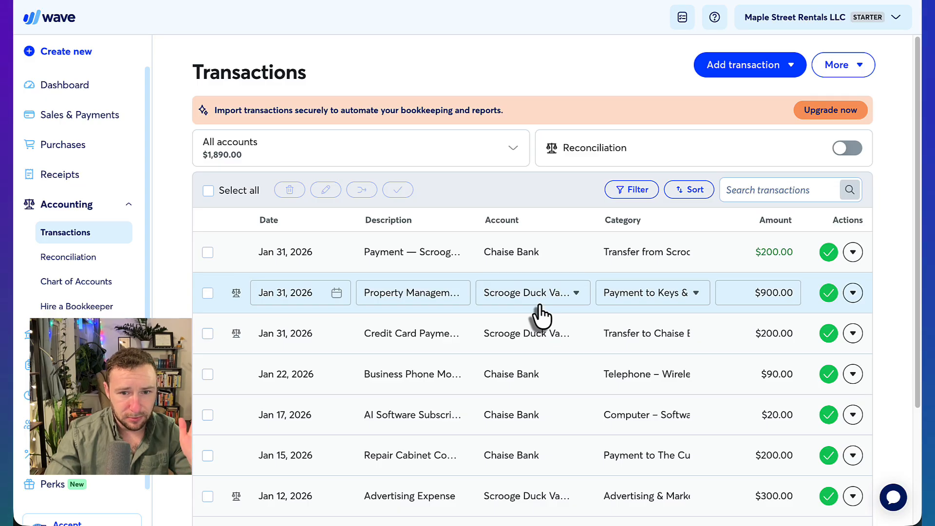
{"action": "scroll", "coordinate": [540, 316], "scroll_direction": "down", "scroll_amount": 1}
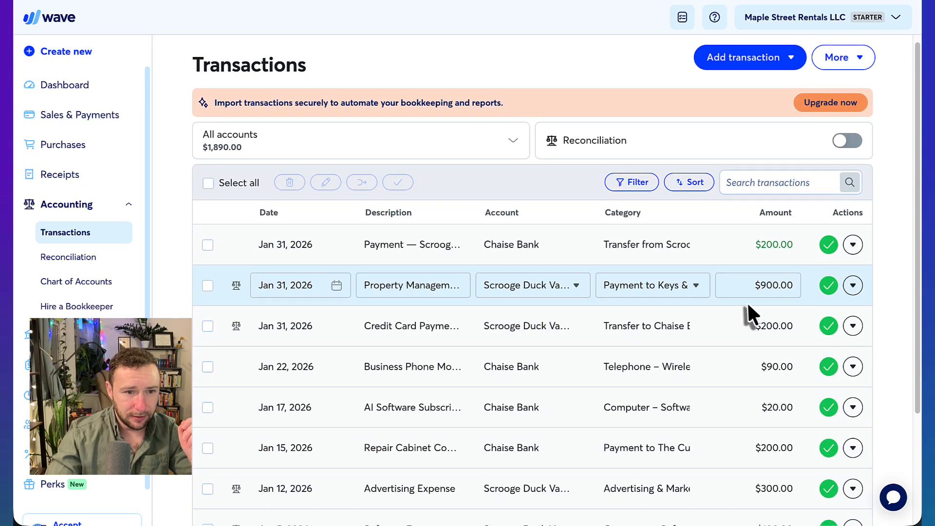
{"action": "scroll", "coordinate": [747, 302], "scroll_direction": "down", "scroll_amount": 3}
{"action": "scroll", "coordinate": [720, 371], "scroll_direction": "up", "scroll_amount": 3}
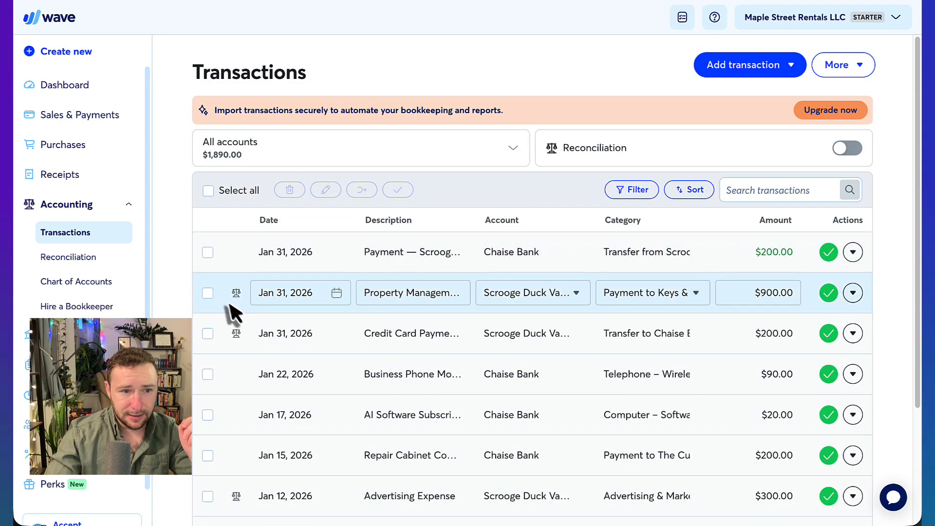
{"action": "mouse_move", "coordinate": [237, 295]}
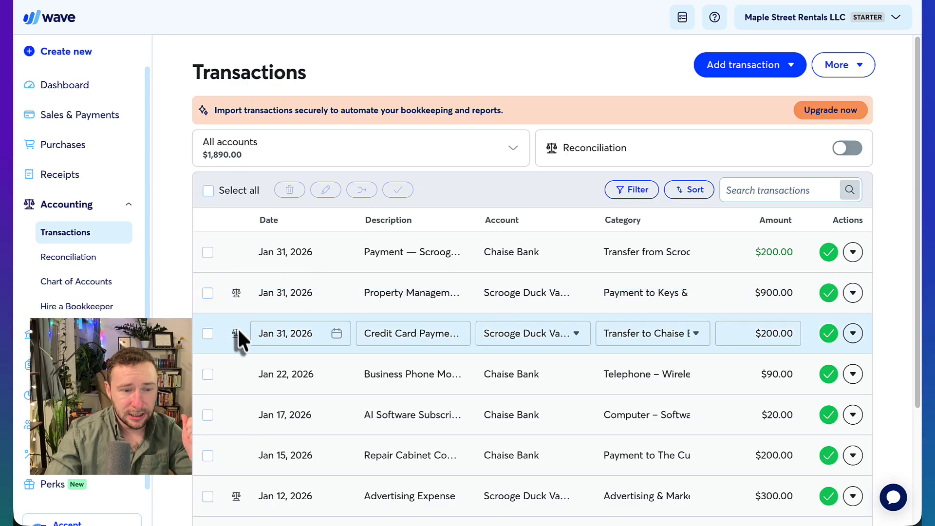
{"action": "mouse_move", "coordinate": [237, 329]}
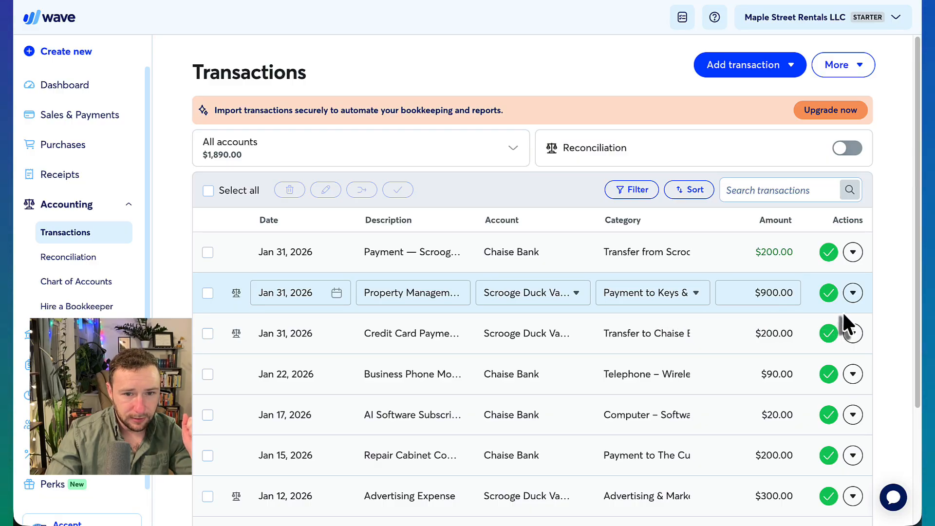
{"action": "scroll", "coordinate": [843, 315], "scroll_direction": "down", "scroll_amount": 3}
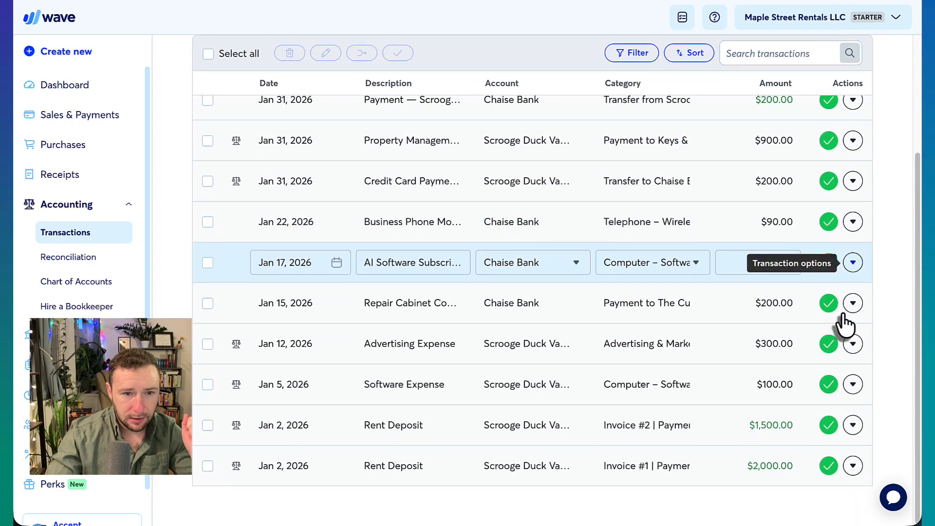
{"action": "left_click", "coordinate": [853, 344]}
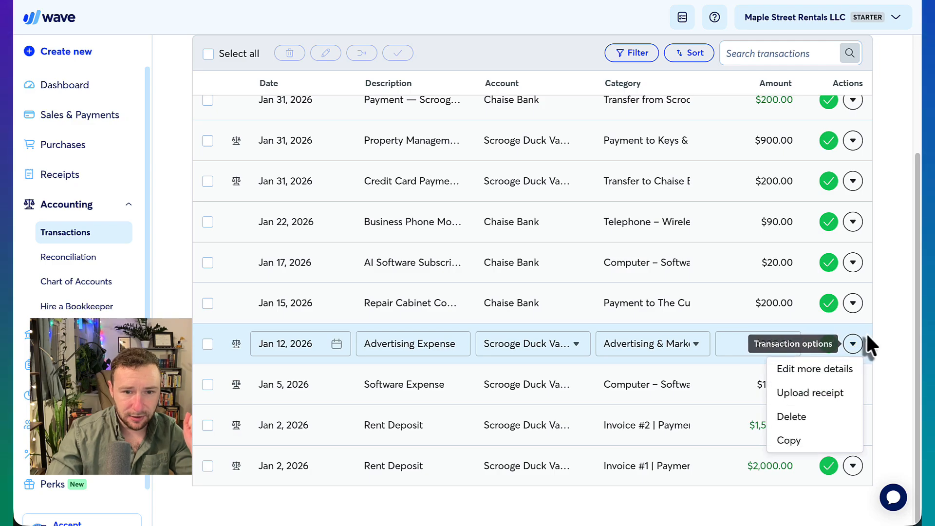
{"action": "left_click", "coordinate": [805, 417]}
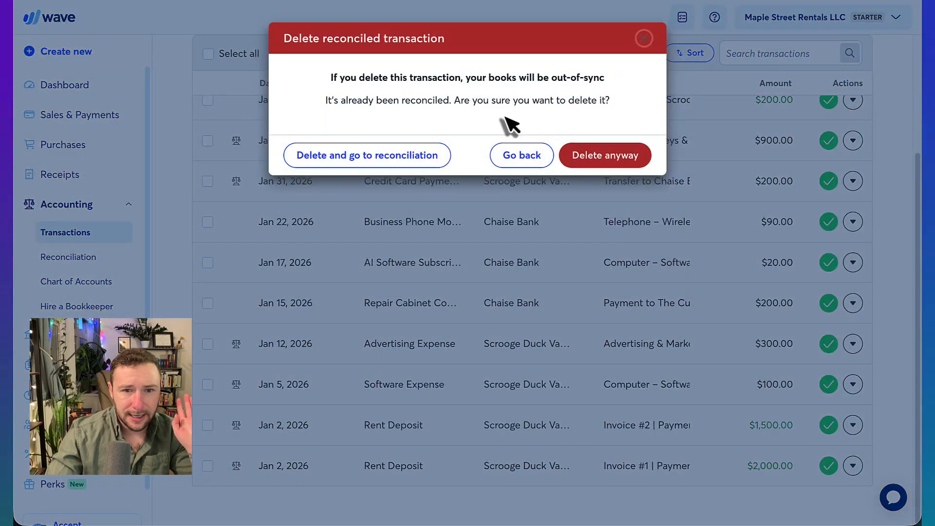
{"action": "left_click", "coordinate": [613, 158]}
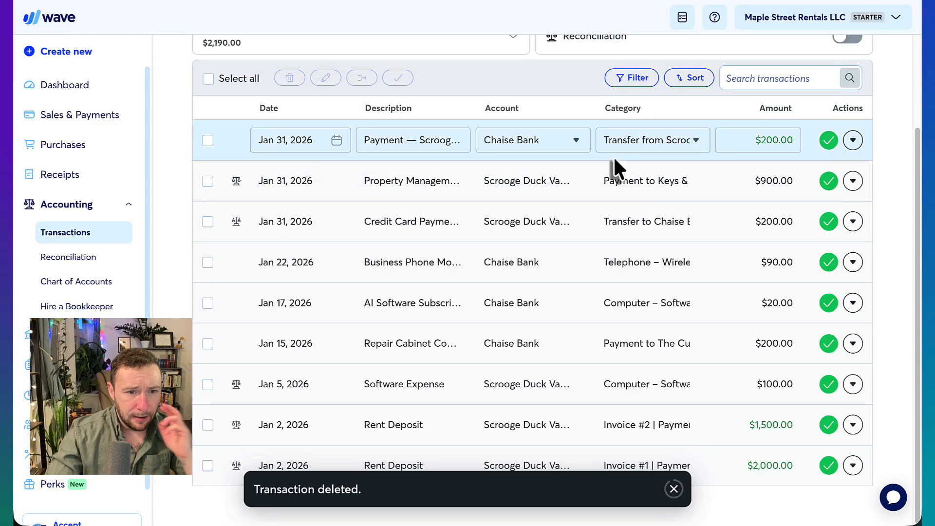
{"action": "left_click", "coordinate": [66, 258]}
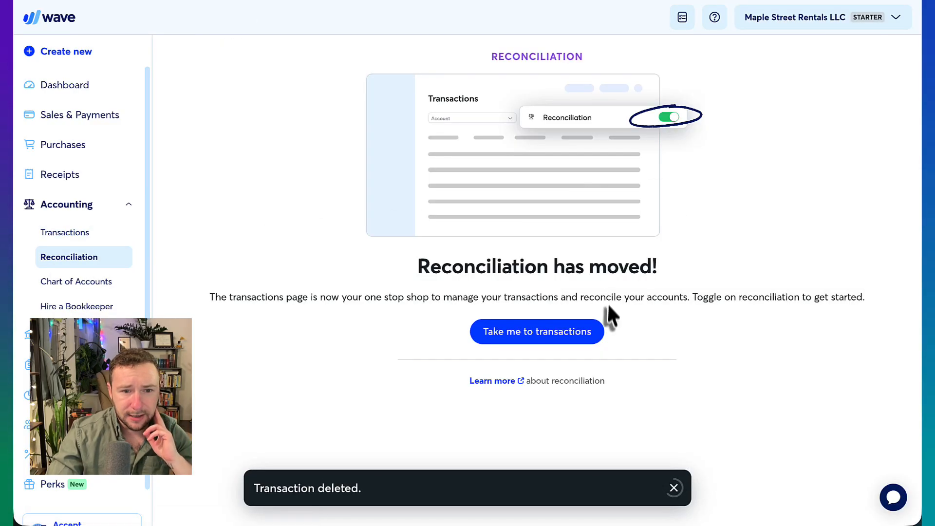
Start a reconciliation with statement end date Jan 31, 2026 and closing balance 2000.
{"action": "left_click", "coordinate": [562, 347]}
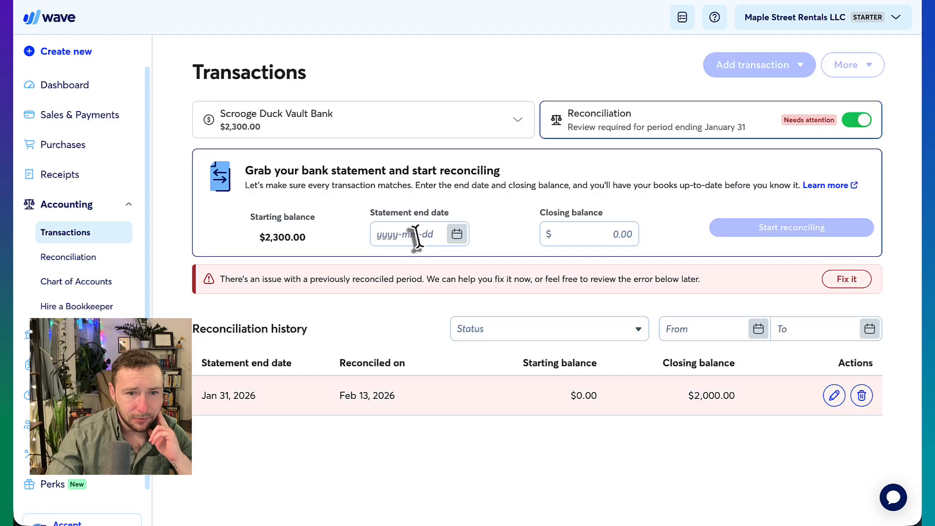
{"action": "left_click", "coordinate": [411, 234]}
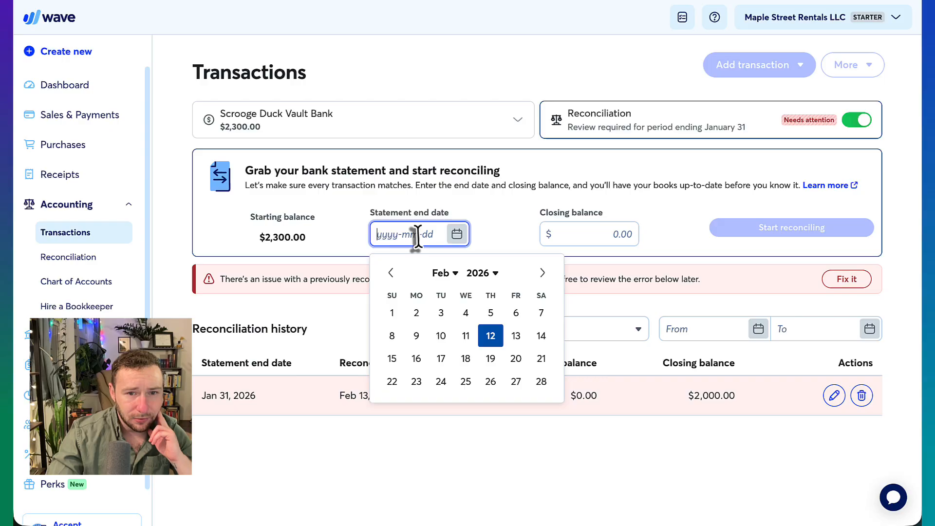
{"action": "left_click", "coordinate": [453, 273]}
{"action": "left_click", "coordinate": [463, 296]}
{"action": "left_click", "coordinate": [541, 404]}
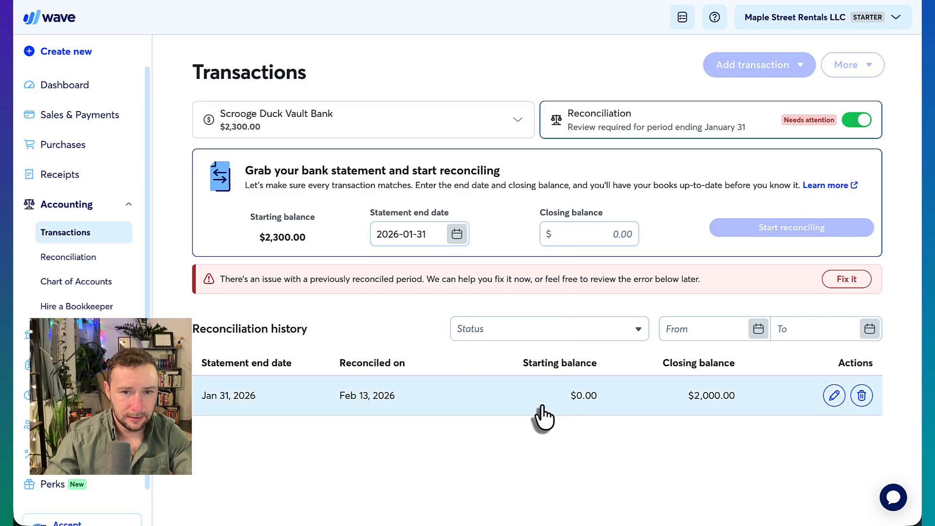
{"action": "left_click", "coordinate": [599, 234]}
{"action": "type", "text": "2000"}
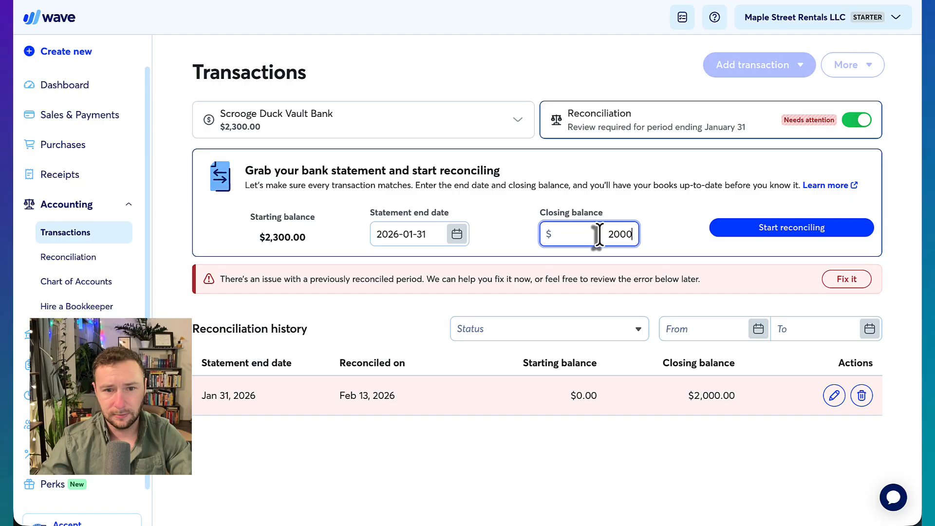
{"action": "left_click", "coordinate": [825, 228]}
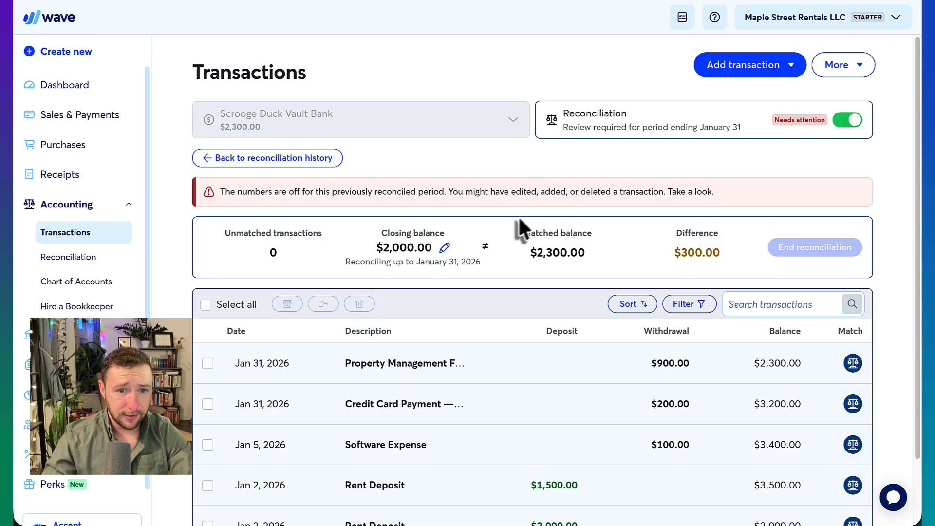
Compare Wave's matched transactions with the bank statement PDF to trace the $300.00 difference.
{"action": "mouse_move", "coordinate": [672, 247]}
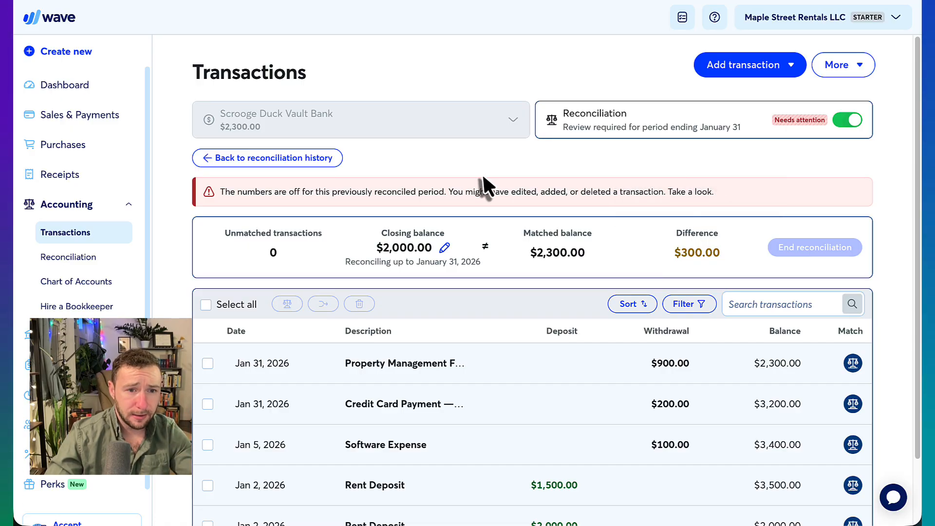
{"action": "scroll", "coordinate": [482, 174], "scroll_direction": "down", "scroll_amount": 2}
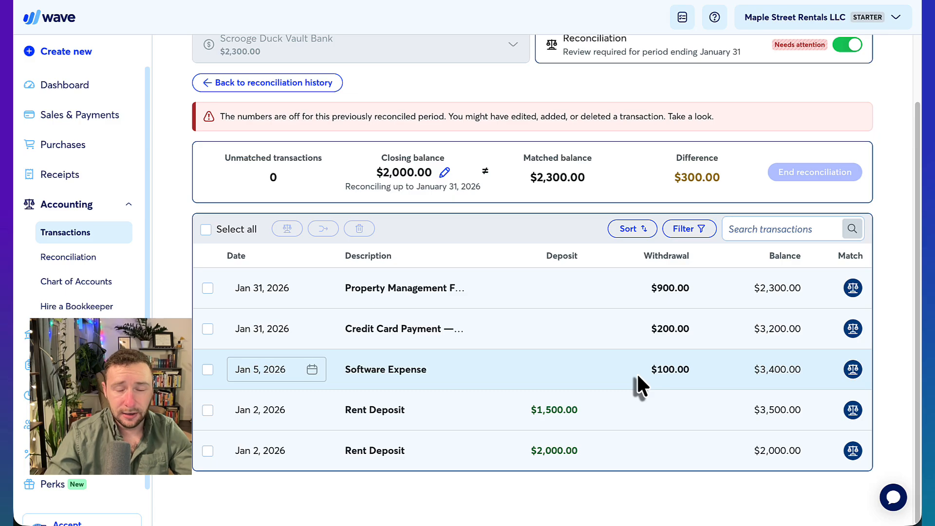
{"action": "key", "text": "ctrl+Tab"}
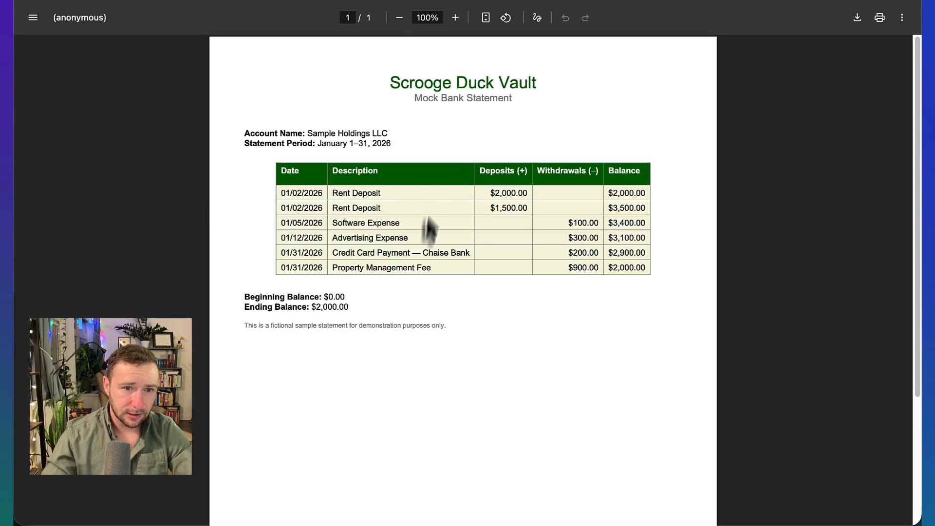
{"action": "key", "text": "ctrl+shift+Tab"}
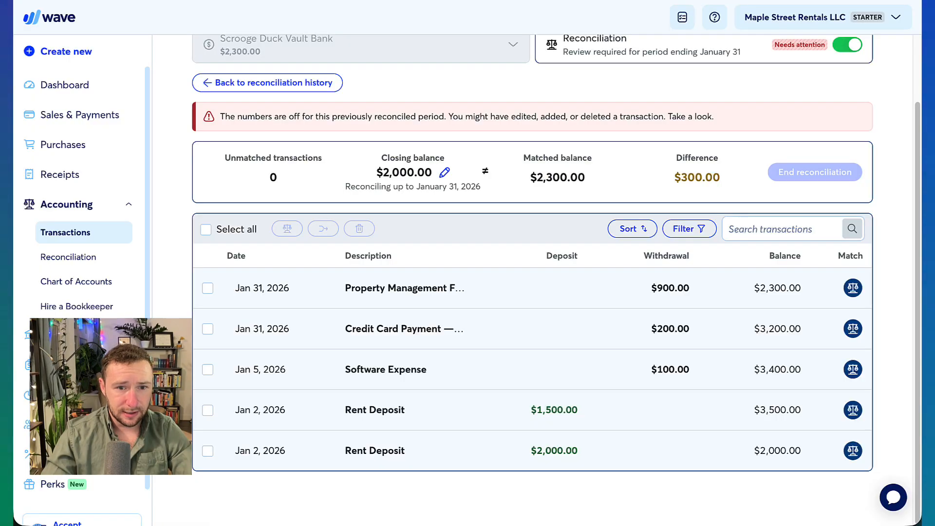
{"action": "scroll", "coordinate": [588, 287], "scroll_direction": "up", "scroll_amount": 2}
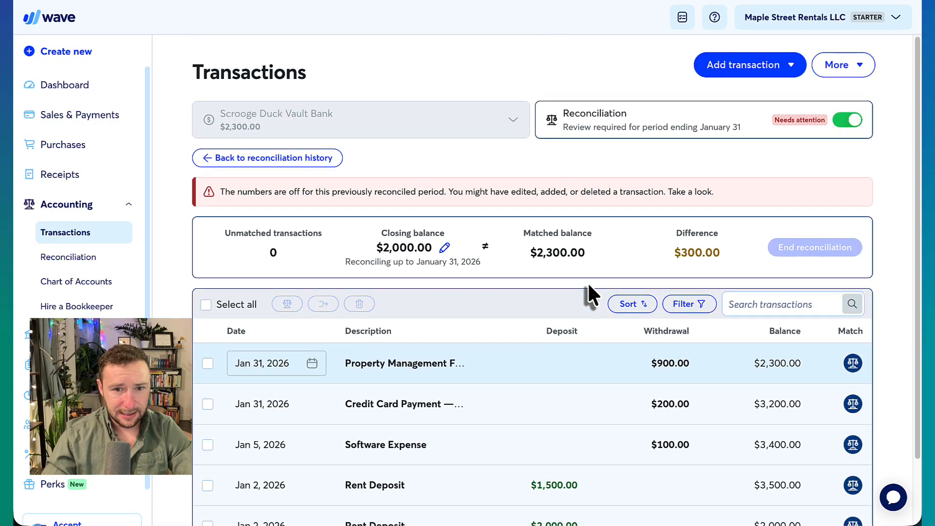
{"action": "scroll", "coordinate": [589, 287], "scroll_direction": "down", "scroll_amount": 2}
{"action": "scroll", "coordinate": [587, 282], "scroll_direction": "up", "scroll_amount": 3}
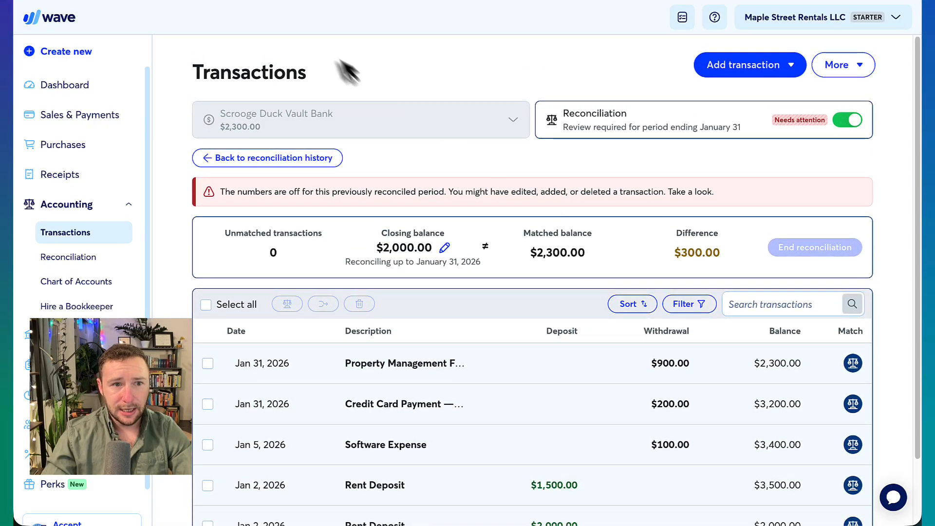
Add a new withdrawal and check its $300.00 Advertising Expense amount on the statement.
{"action": "left_click", "coordinate": [772, 74]}
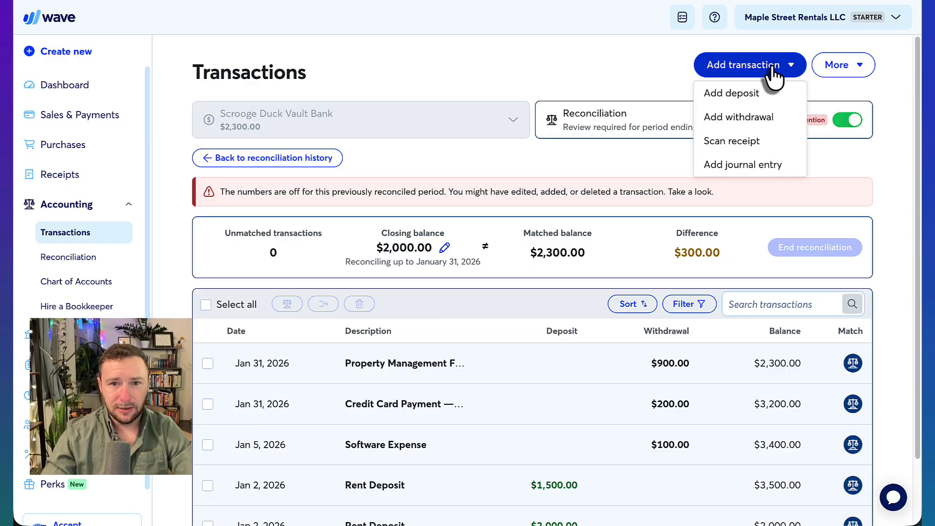
{"action": "left_click", "coordinate": [766, 118]}
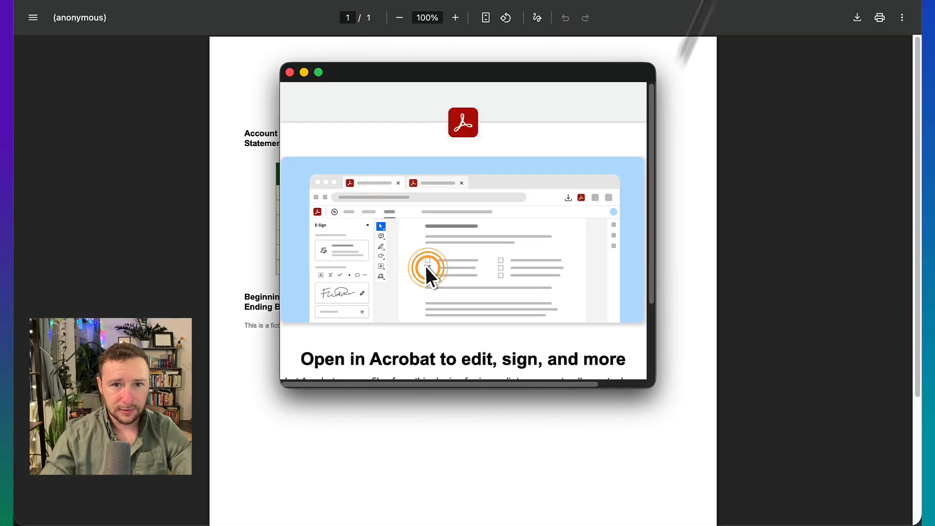
{"action": "left_click", "coordinate": [667, 107]}
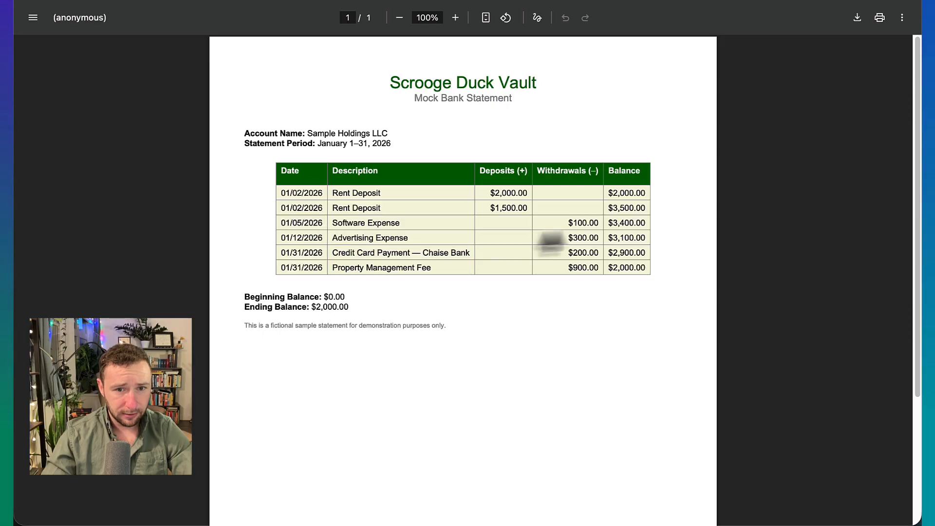
{"action": "left_click_drag", "start_coordinate": [567, 238], "coordinate": [603, 234]}
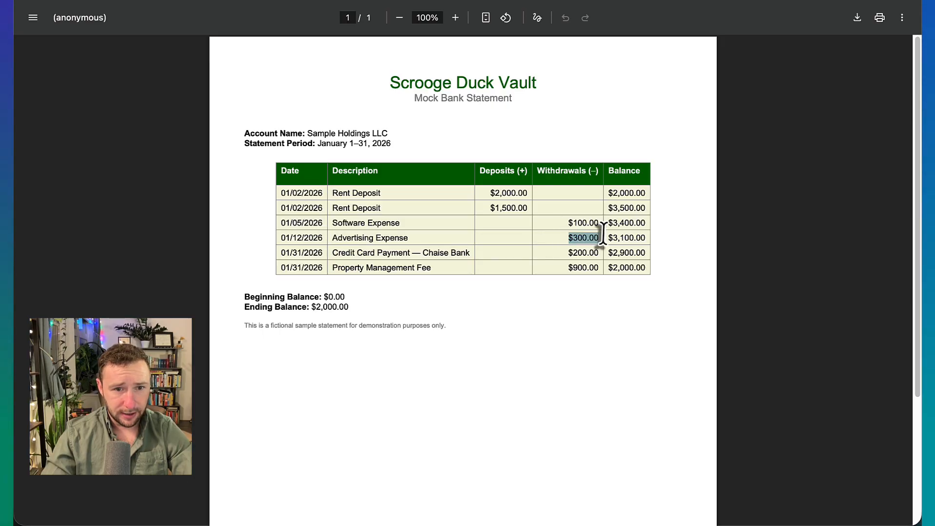
{"action": "left_click", "coordinate": [433, 234]}
{"action": "key", "text": "ctrl+Tab"}
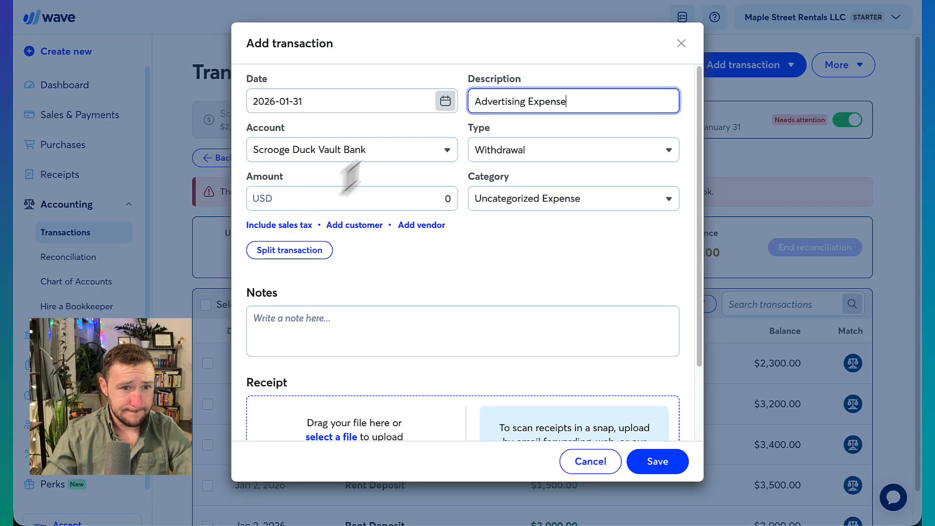
Save the withdrawal as Advertising & Marketing Expenses, amount 300, dated Jan 12, 2026.
{"action": "left_click", "coordinate": [572, 199]}
{"action": "type", "text": "adv"}
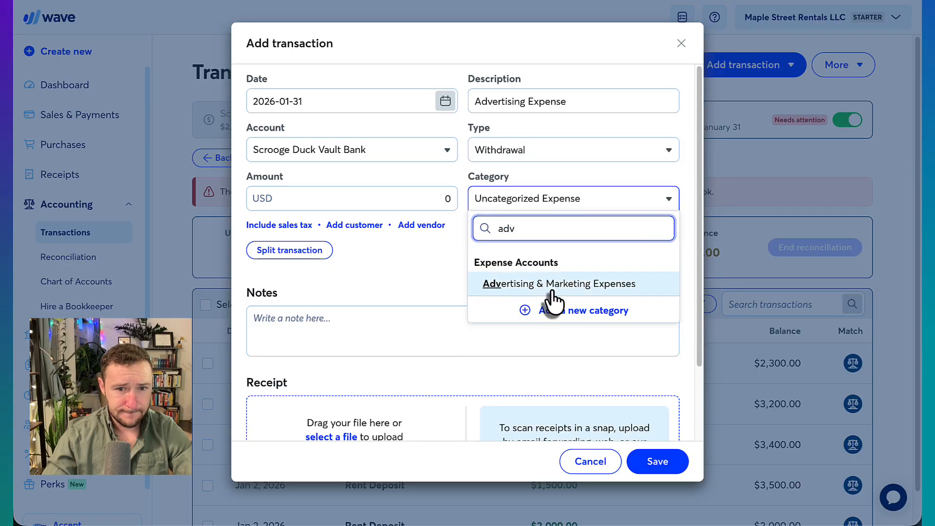
{"action": "left_click", "coordinate": [552, 289]}
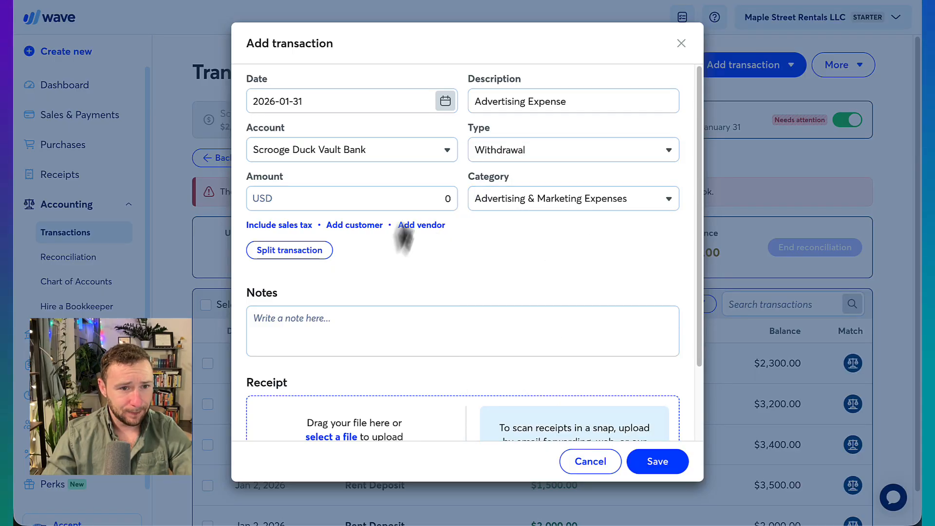
{"action": "left_click", "coordinate": [416, 198]}
{"action": "type", "text": "300"}
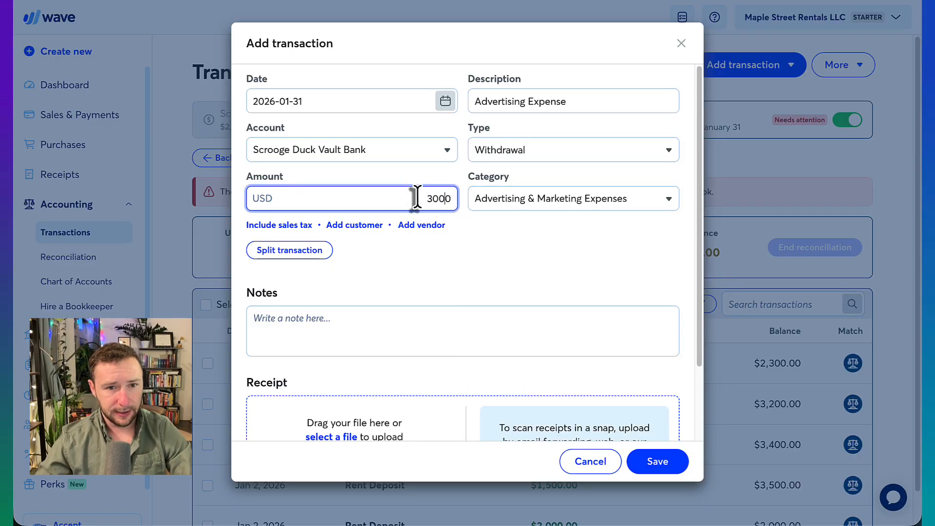
{"action": "left_click", "coordinate": [386, 101]}
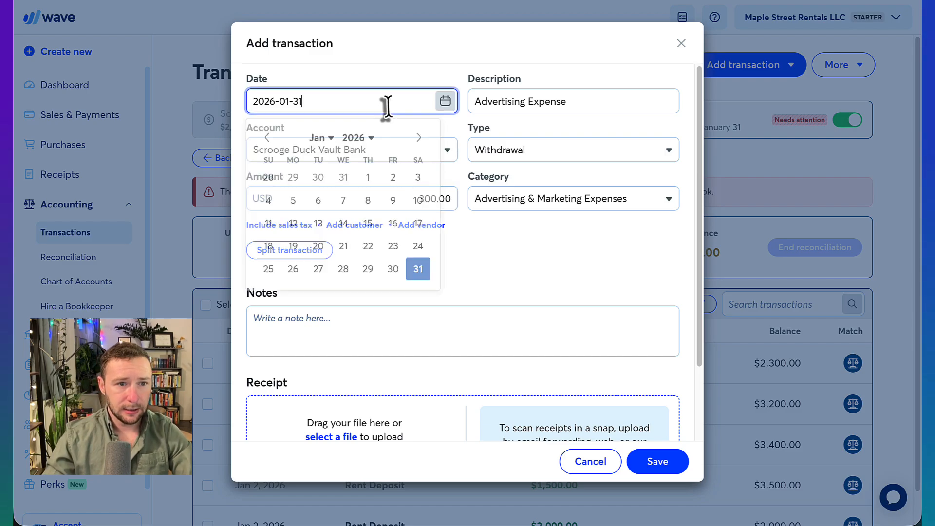
{"action": "left_click", "coordinate": [293, 226]}
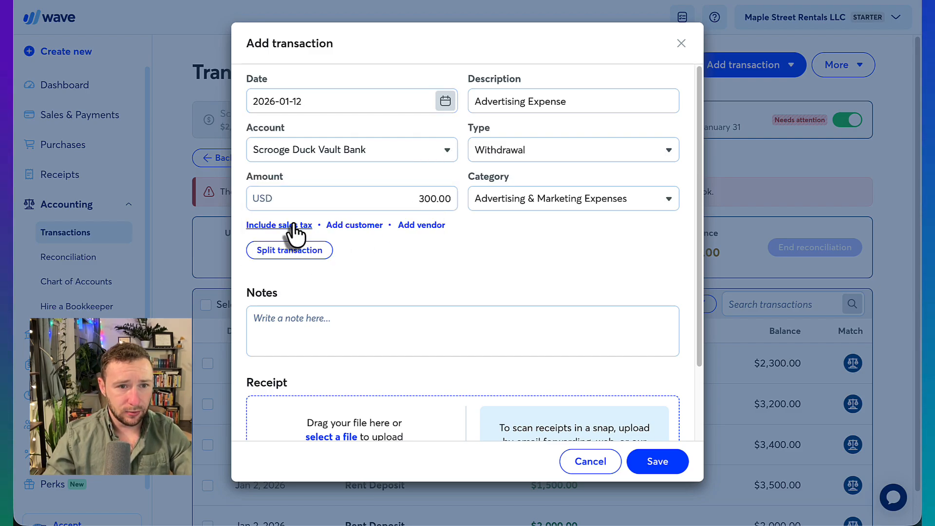
{"action": "left_click", "coordinate": [663, 461]}
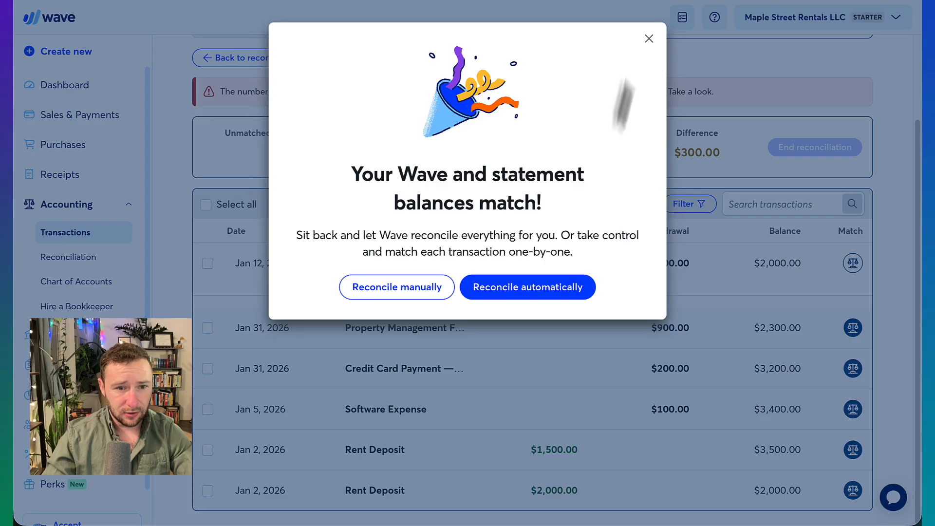
Auto-match the transactions and end the Scrooge Duck Vault Bank reconciliation.
{"action": "left_click", "coordinate": [566, 289]}
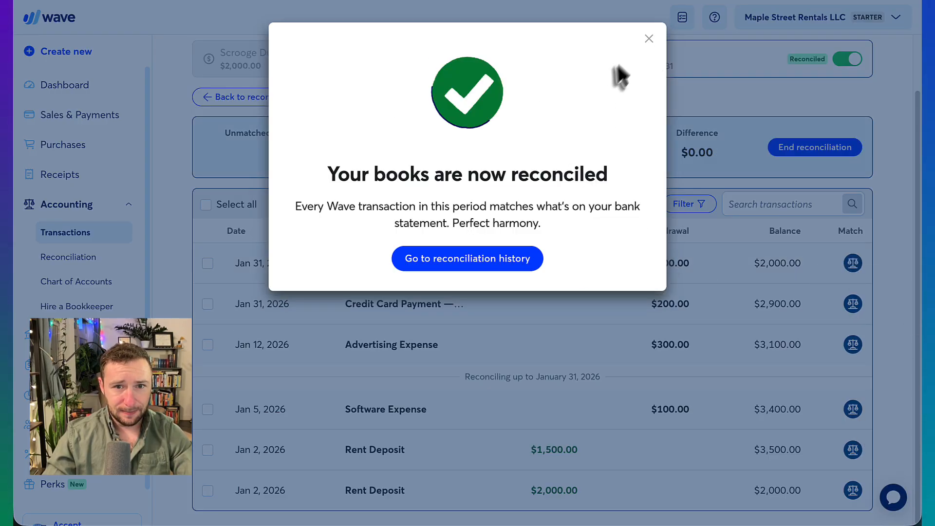
{"action": "left_click", "coordinate": [648, 38]}
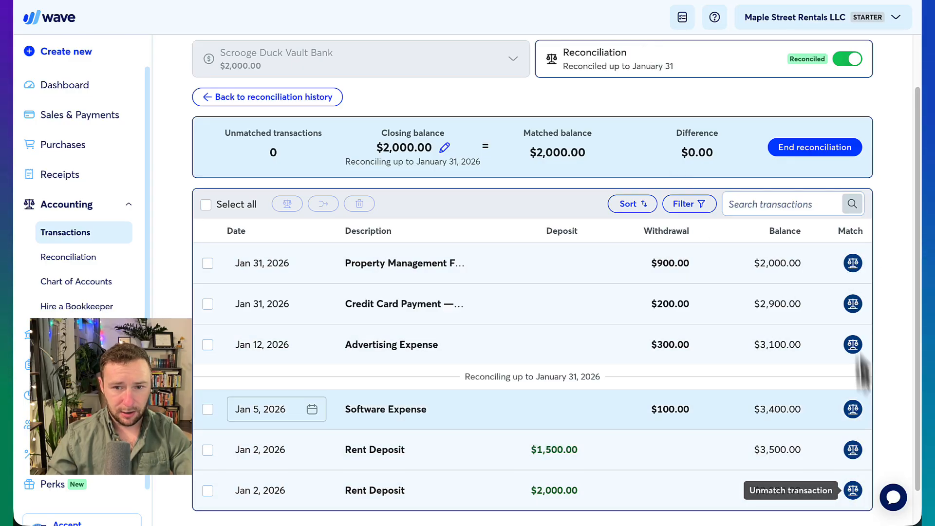
{"action": "left_click", "coordinate": [839, 149]}
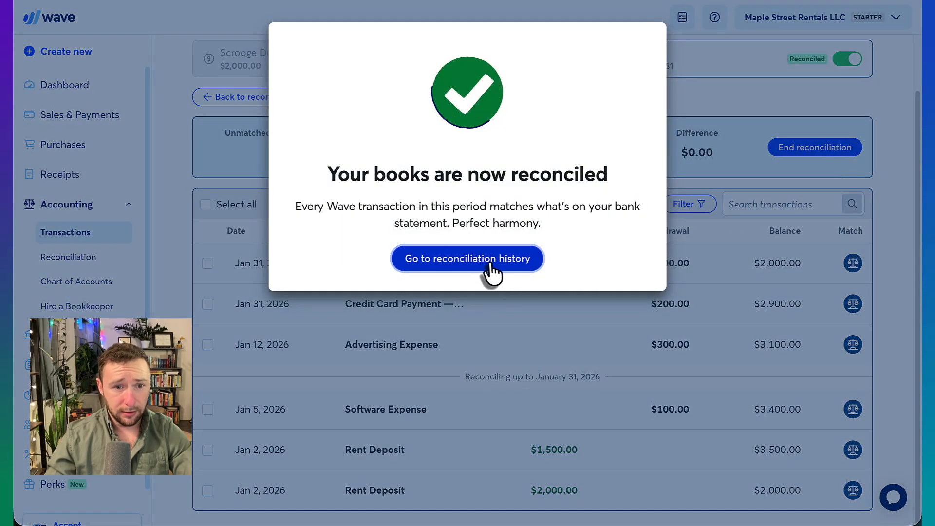
{"action": "left_click", "coordinate": [490, 265]}
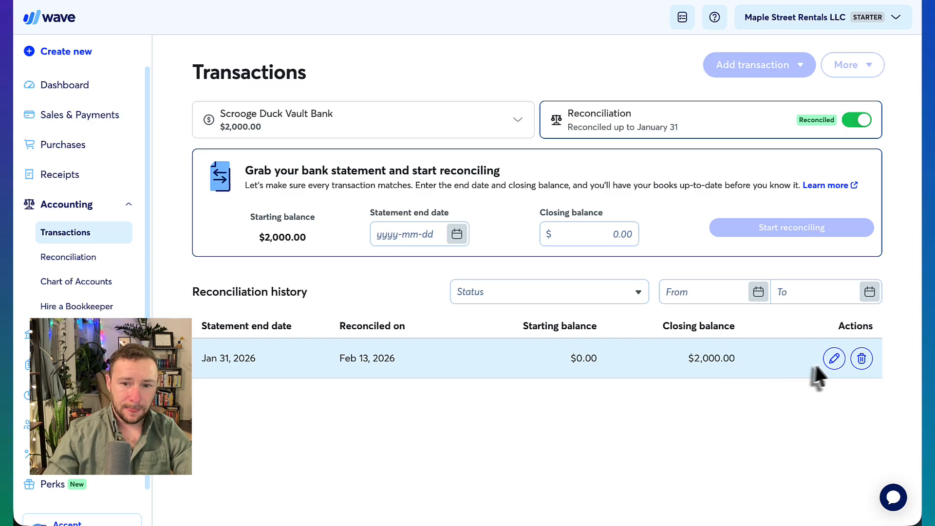
Review the Jan 31 reconciliation in history, then select the Chaise Bank credit card account.
{"action": "left_click", "coordinate": [834, 361]}
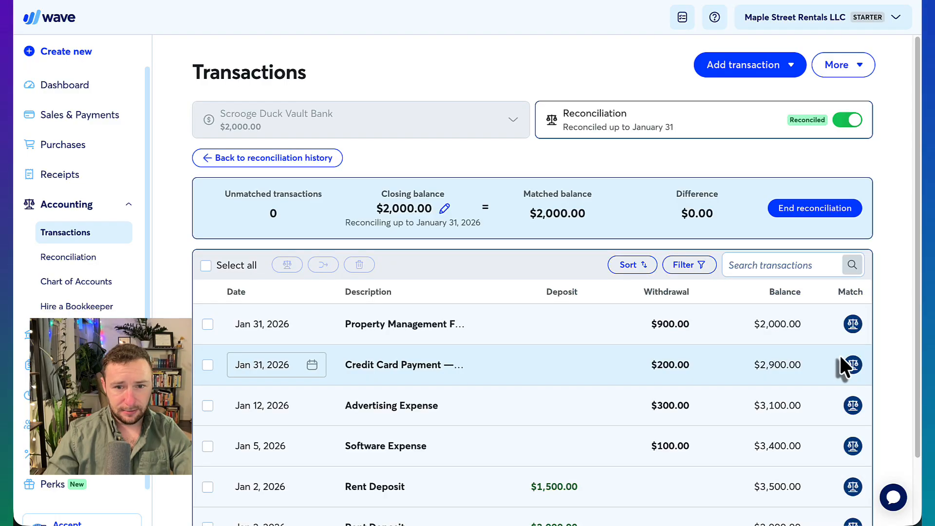
{"action": "scroll", "coordinate": [843, 363], "scroll_direction": "down", "scroll_amount": 2}
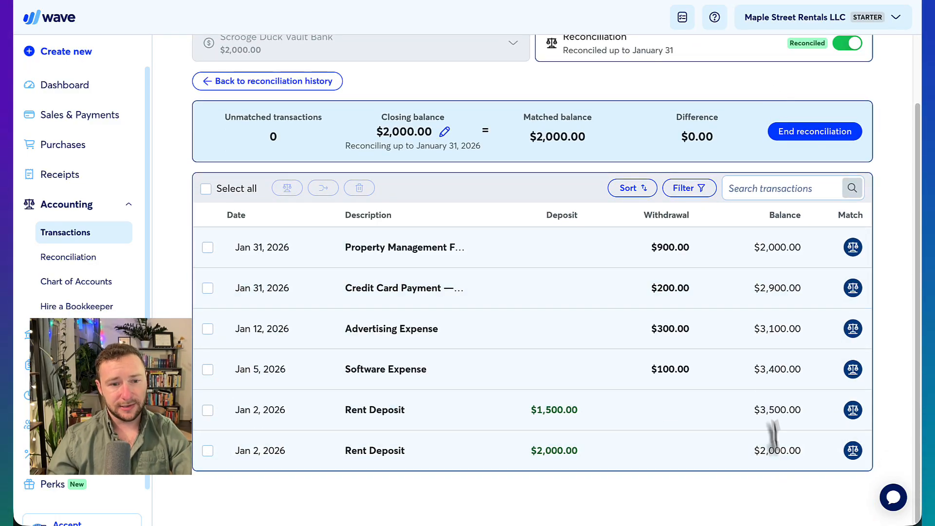
{"action": "scroll", "coordinate": [752, 272], "scroll_direction": "up", "scroll_amount": 2}
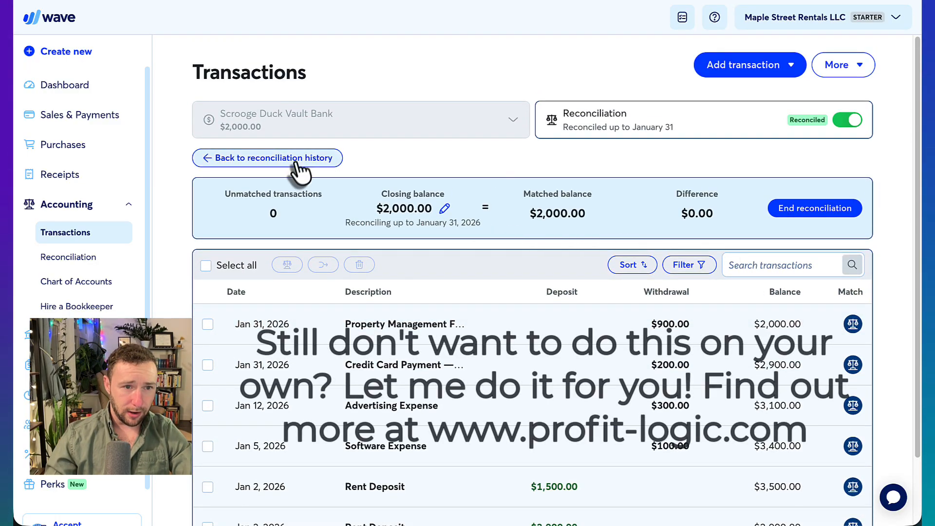
{"action": "left_click", "coordinate": [297, 159]}
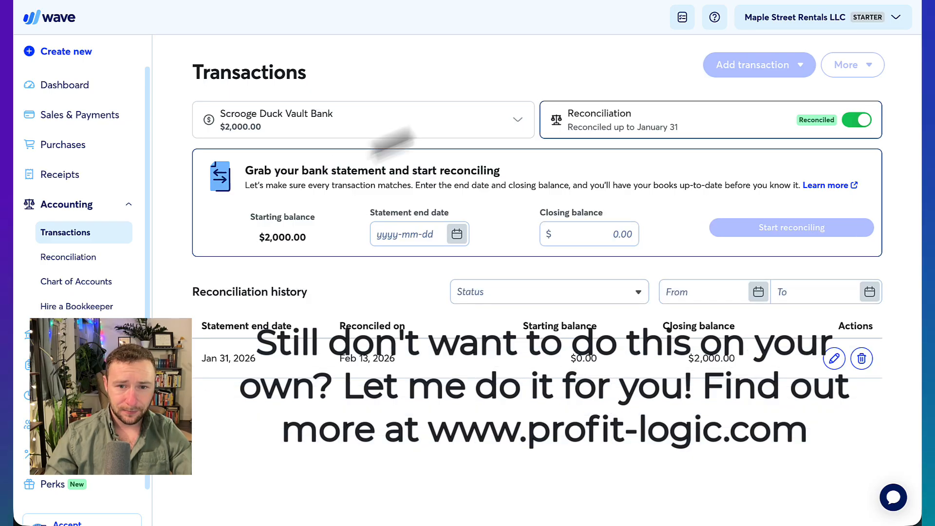
{"action": "left_click", "coordinate": [478, 137]}
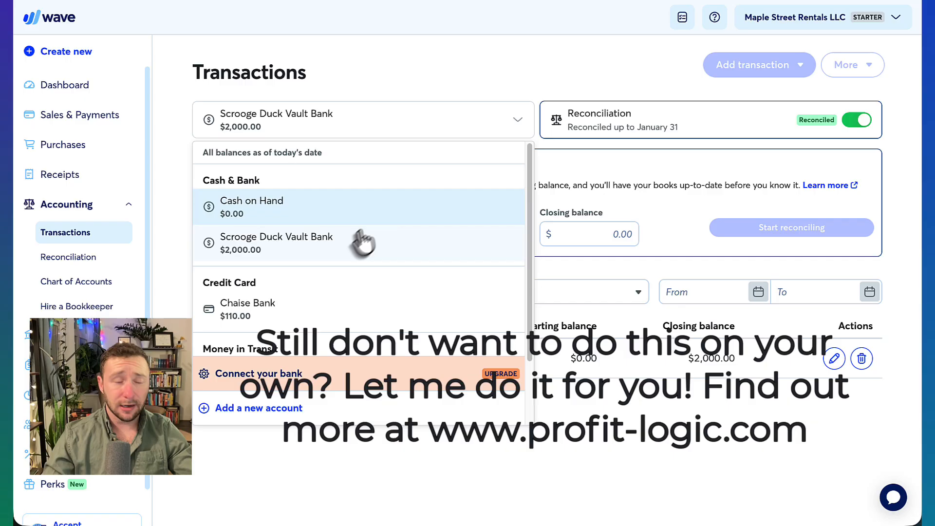
{"action": "left_click", "coordinate": [319, 307]}
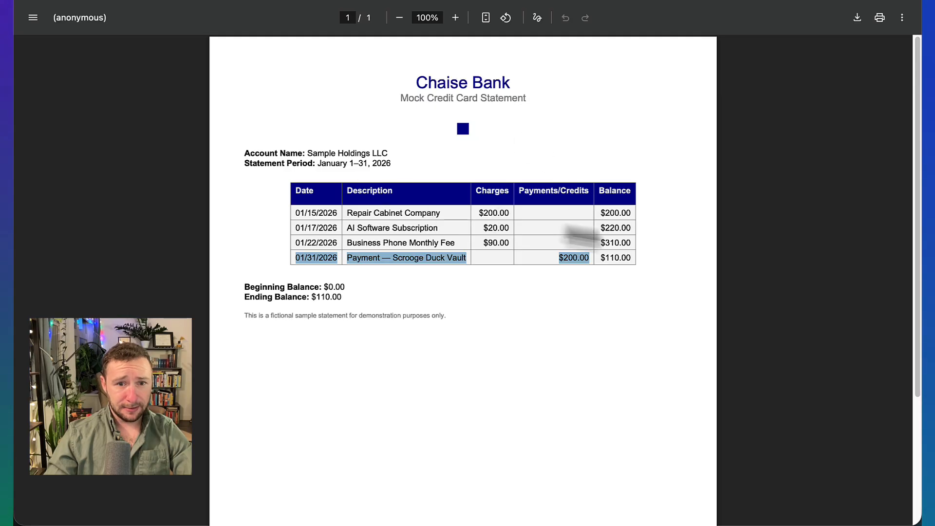
Check the Chaise Bank statement's $110.00 ending balance and January 1–31, 2026 period.
{"action": "left_click", "coordinate": [469, 301]}
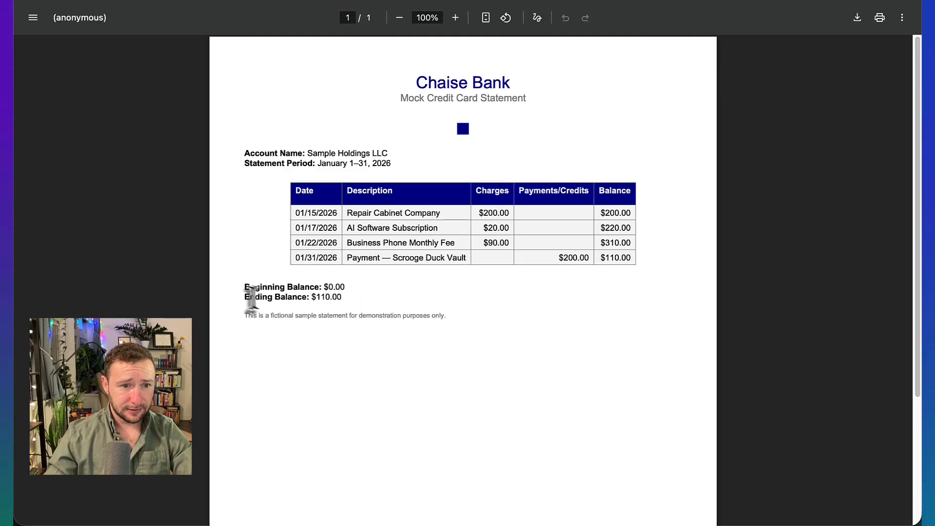
{"action": "left_click_drag", "start_coordinate": [245, 298], "coordinate": [402, 305]}
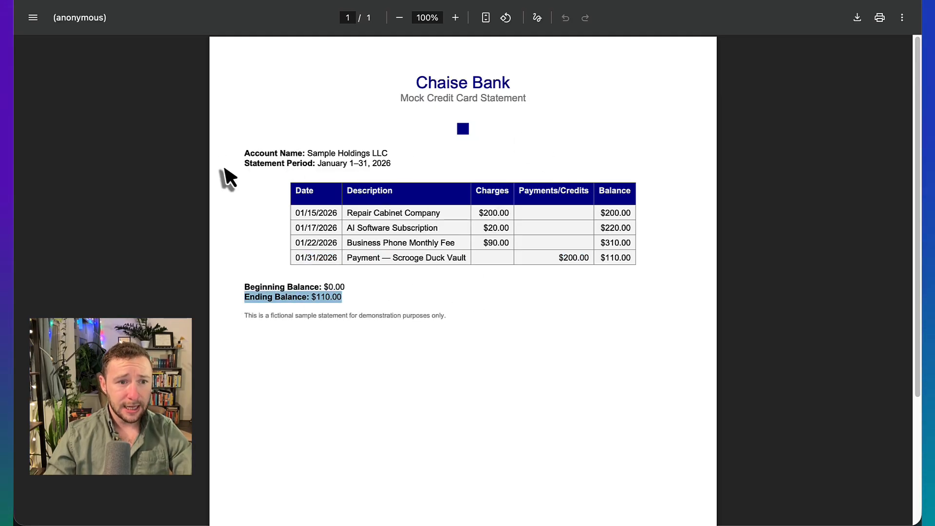
{"action": "left_click_drag", "start_coordinate": [249, 163], "coordinate": [412, 172]}
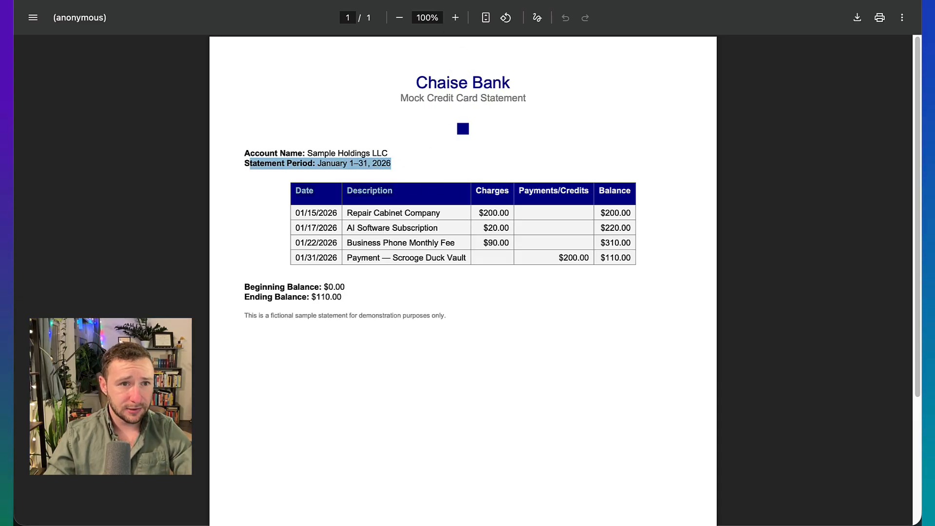
{"action": "left_click", "coordinate": [375, 0]}
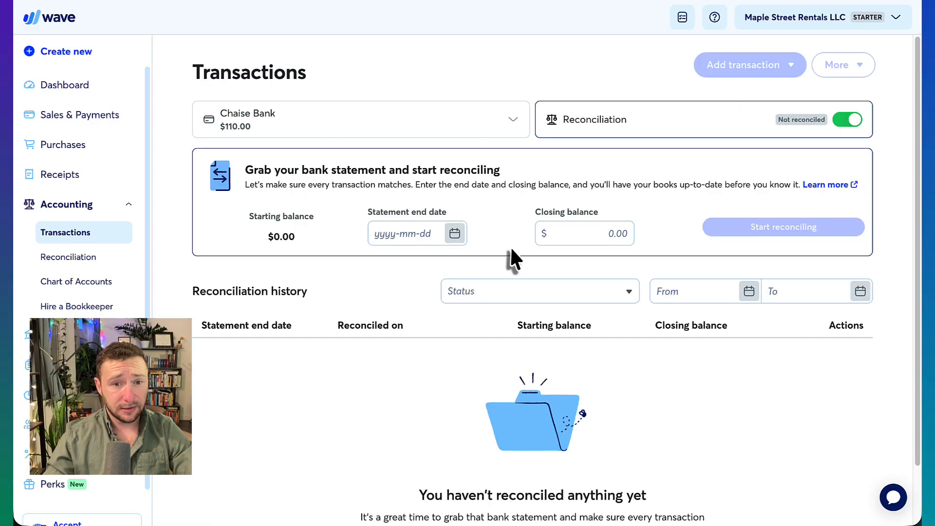
Set statement end date Jan 31, 2026 and closing balance 110, then start reconciling.
{"action": "left_click", "coordinate": [390, 234]}
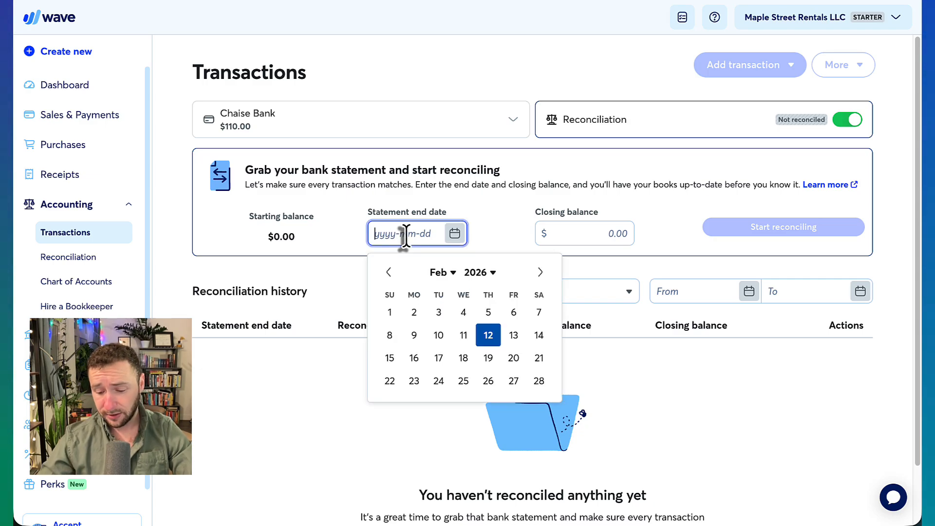
{"action": "left_click", "coordinate": [439, 273]}
{"action": "left_click", "coordinate": [453, 294]}
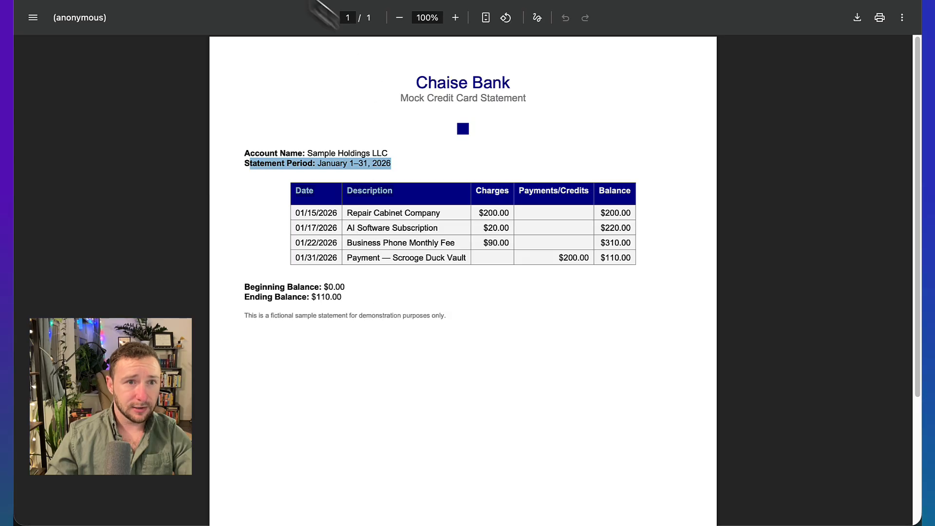
{"action": "left_click", "coordinate": [620, 235]}
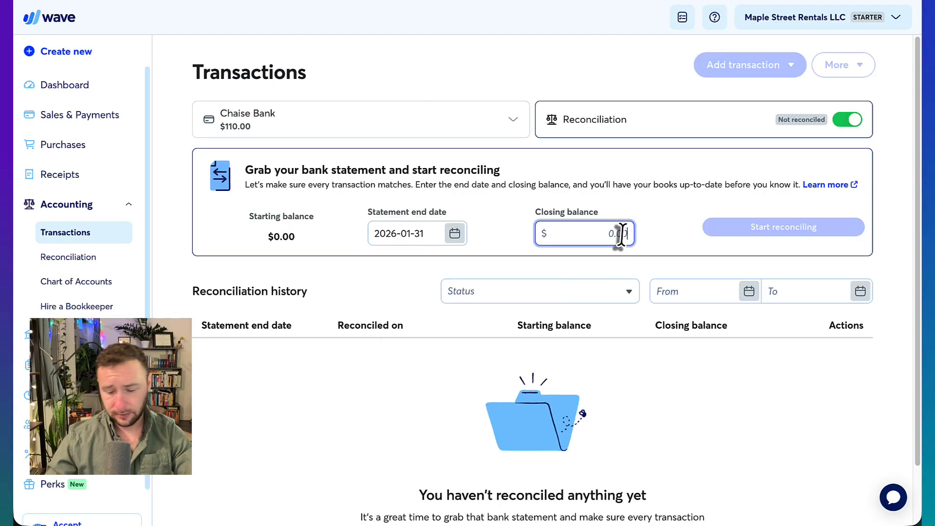
{"action": "type", "text": "110"}
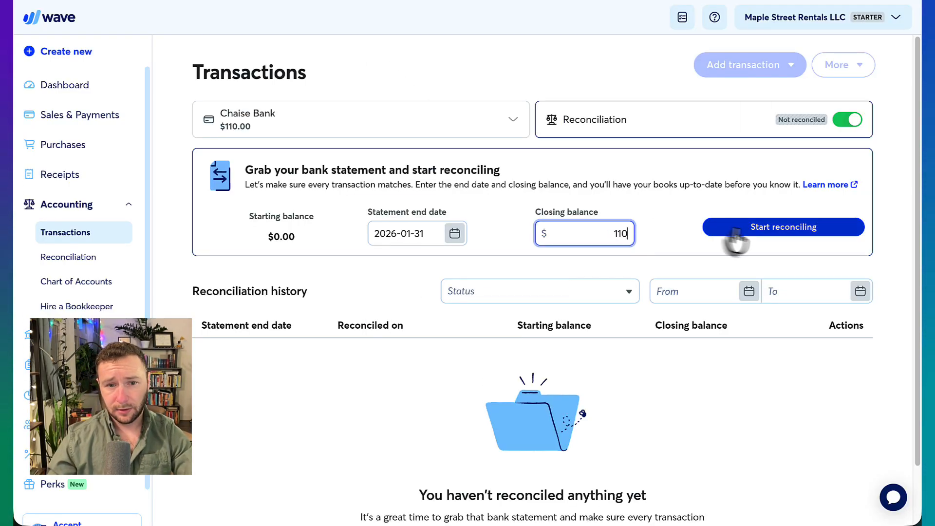
{"action": "left_click", "coordinate": [750, 230]}
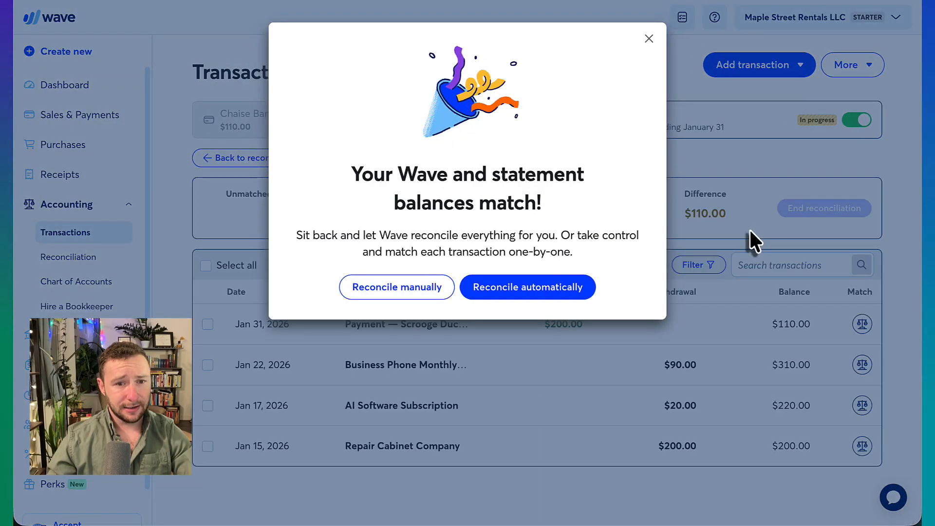
Auto-match the Chaise Bank transactions, close the success message, and go back to its reconciliation history.
{"action": "left_click", "coordinate": [519, 288]}
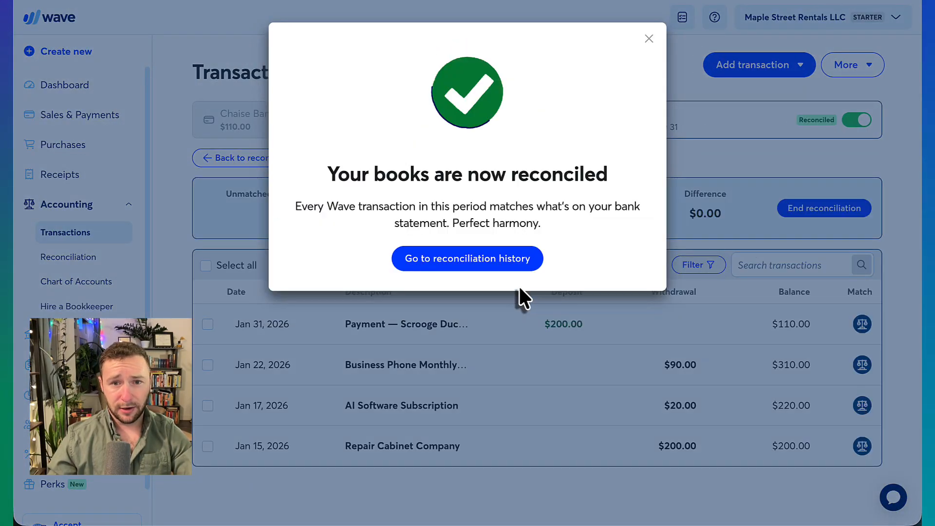
{"action": "left_click", "coordinate": [650, 37]}
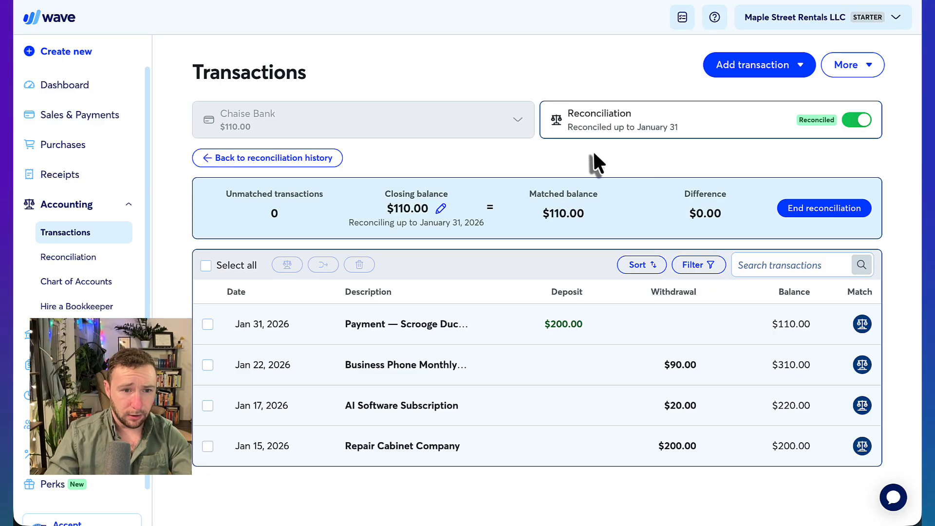
{"action": "left_click", "coordinate": [317, 161]}
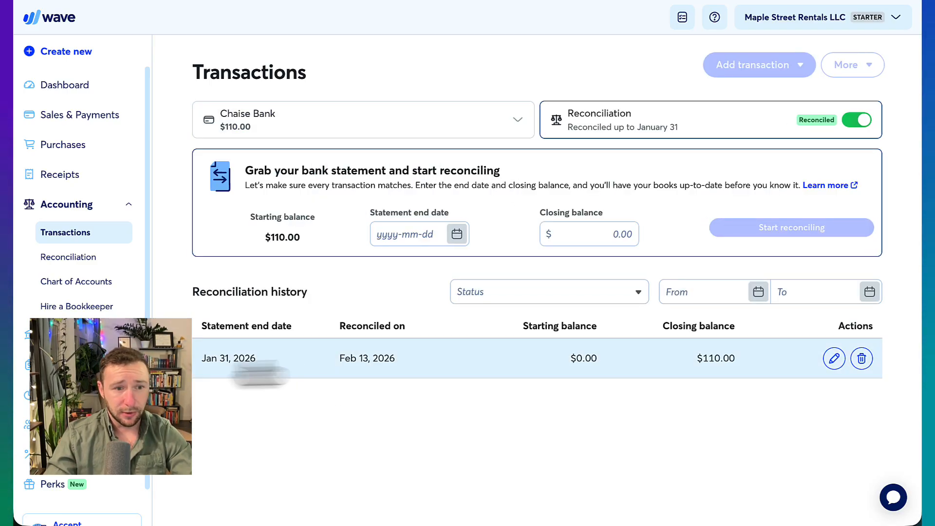